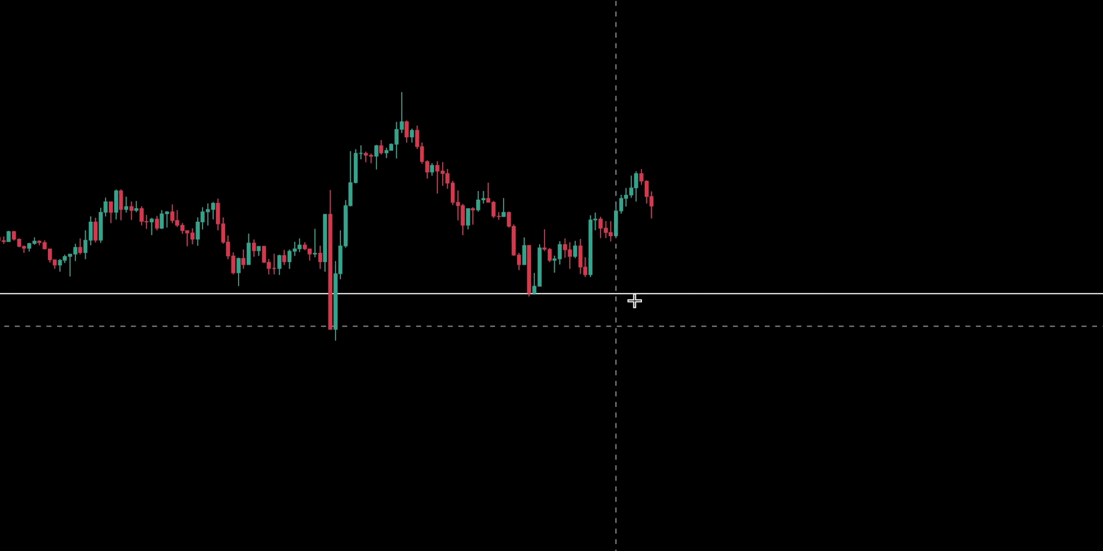
Step: Place a second horizontal line on the chart as resistance, just above the latest swing high
{"action": "left_click", "coordinate": [554, 160]}
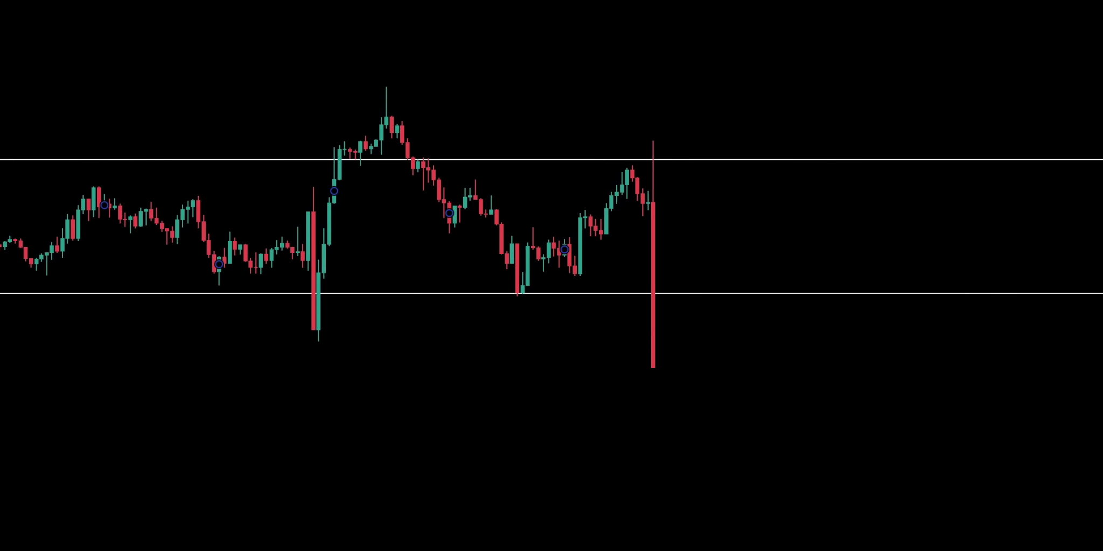
{"action": "left_click", "coordinate": [653, 360]}
{"action": "left_click_drag", "start_coordinate": [653, 422], "coordinate": [654, 534]}
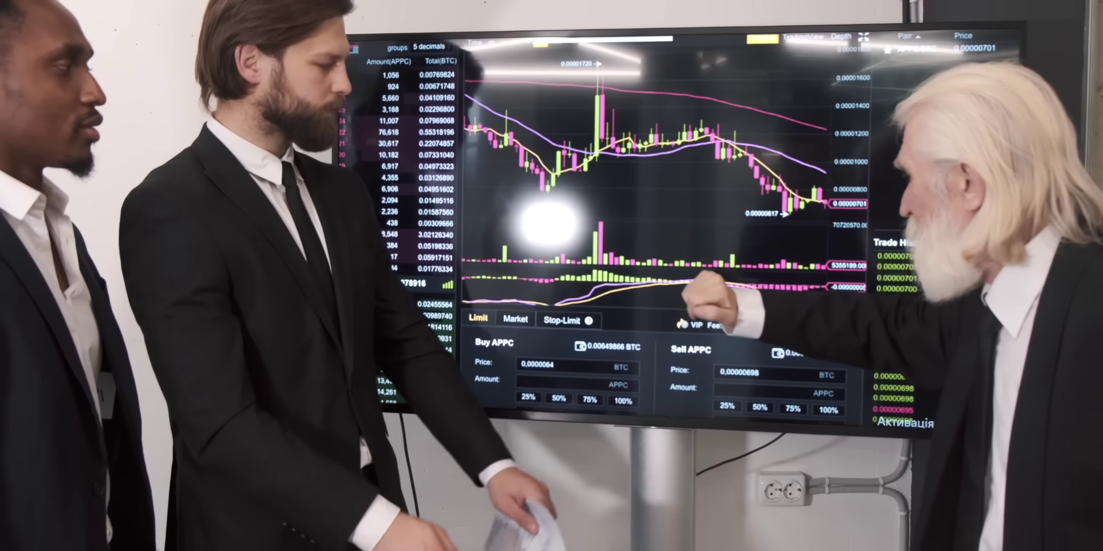
Step: In the Backtester, set the initial balance to 1000, the loss to 2 percent and the profit to 3 percent
{"action": "type", "text": "1000"}
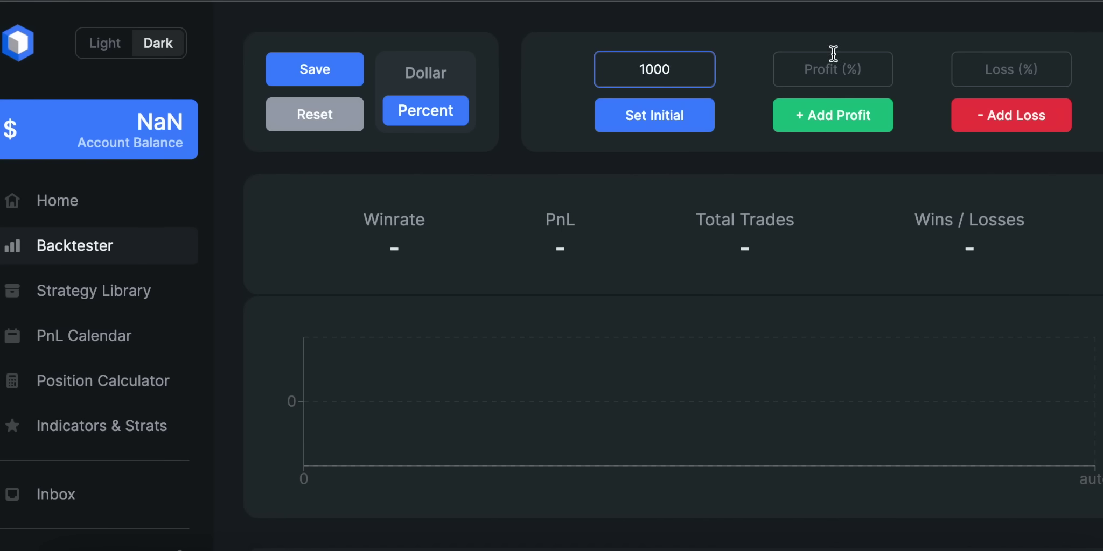
{"action": "left_click", "coordinate": [993, 57]}
{"action": "type", "text": "2"}
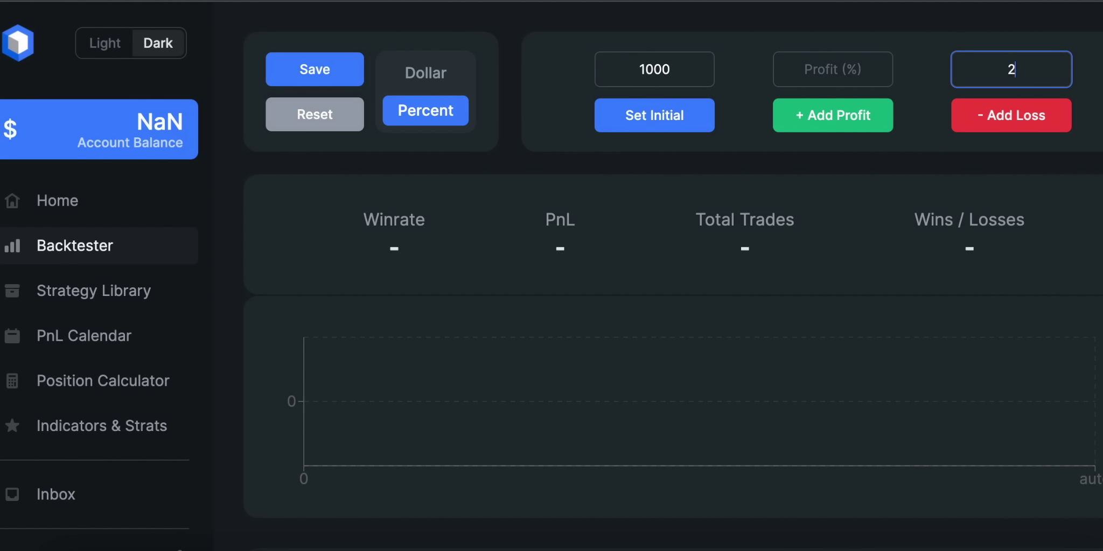
{"action": "left_click", "coordinate": [855, 60]}
{"action": "type", "text": "3"}
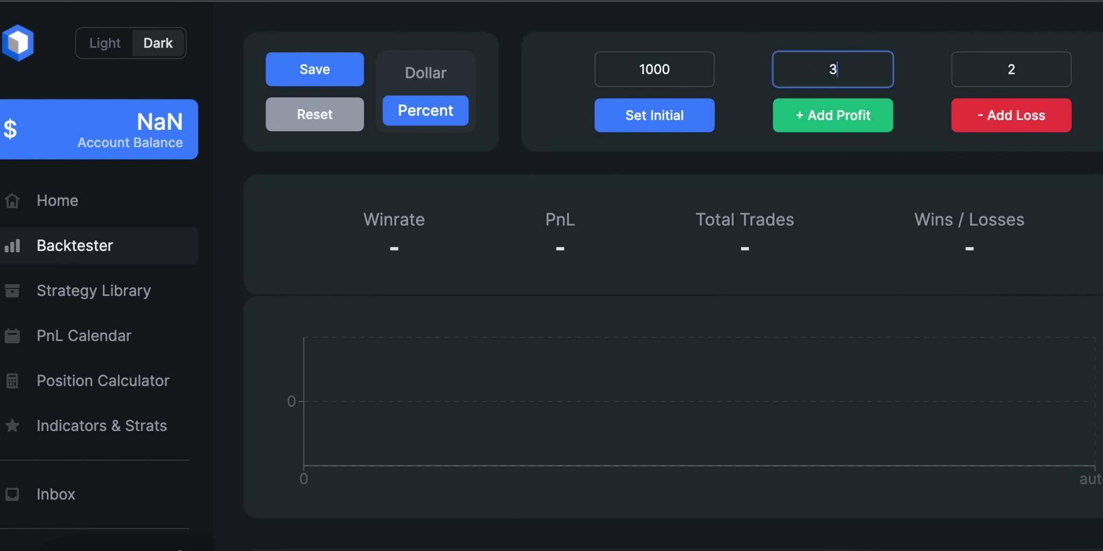
{"action": "left_click", "coordinate": [688, 111]}
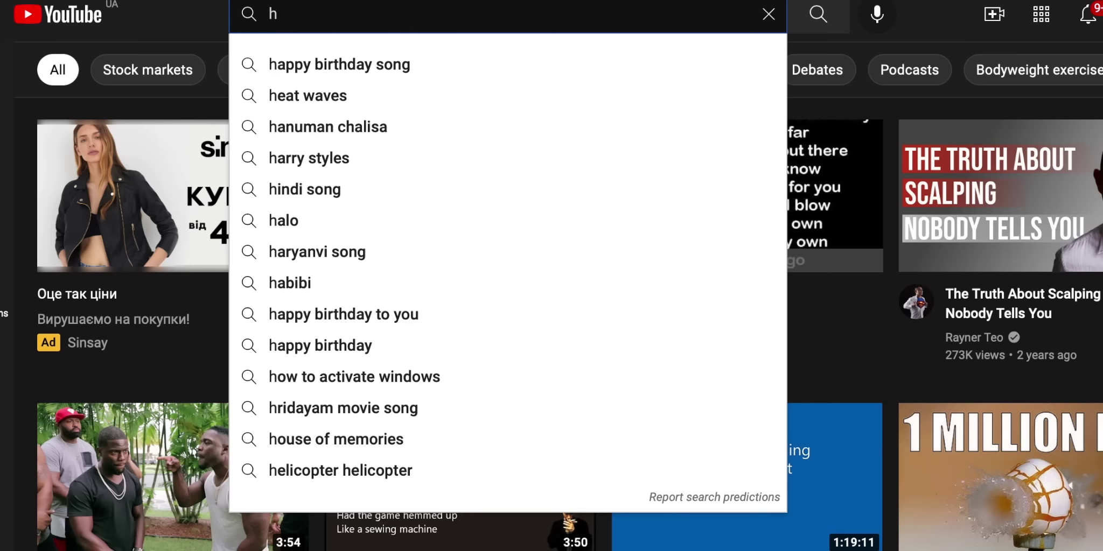
Step: Search YouTube for "how to draw support and resistance properly"
{"action": "type", "text": "ow to dr"}
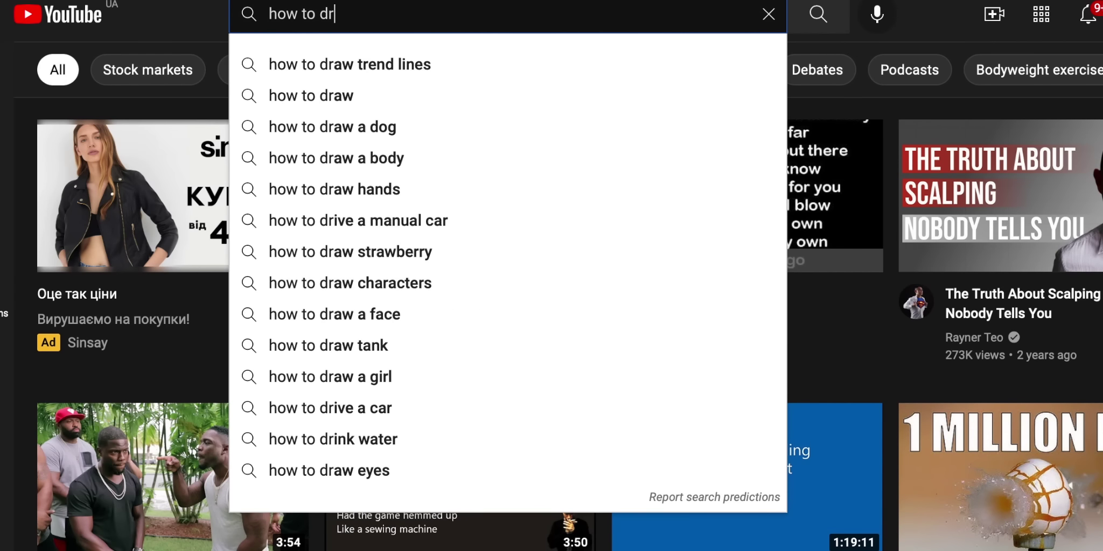
{"action": "type", "text": "aw support ad"}
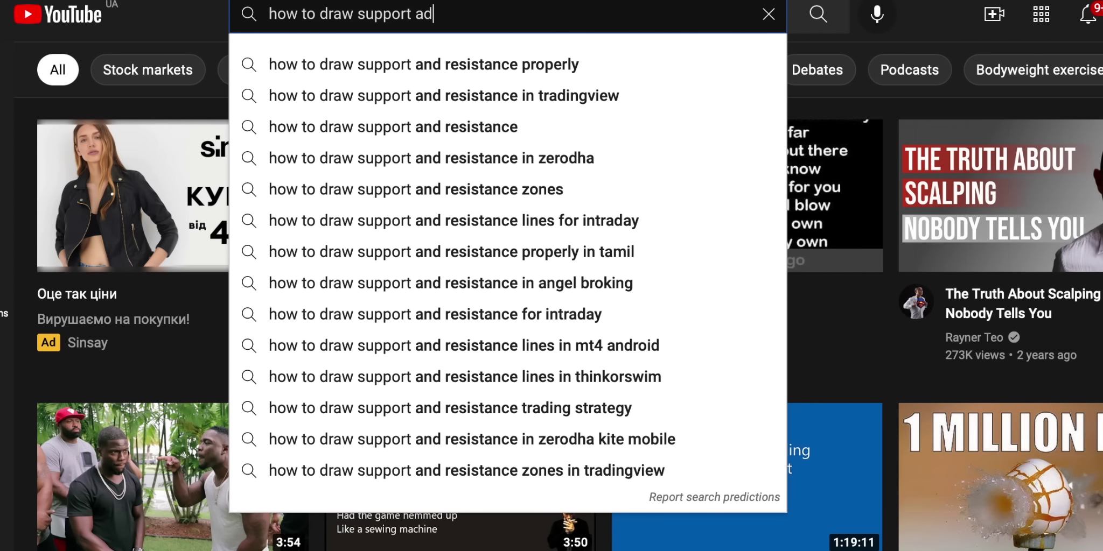
{"action": "left_click", "coordinate": [475, 70]}
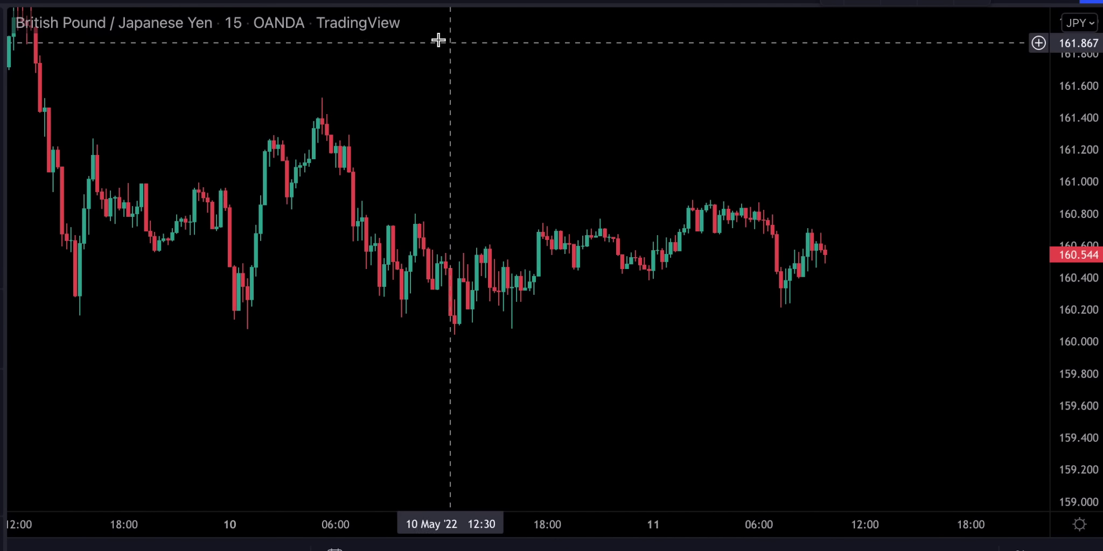
Step: Add the Average True Range indicator to the 15-minute British Pound / Japanese Yen chart
{"action": "left_click", "coordinate": [329, 3]}
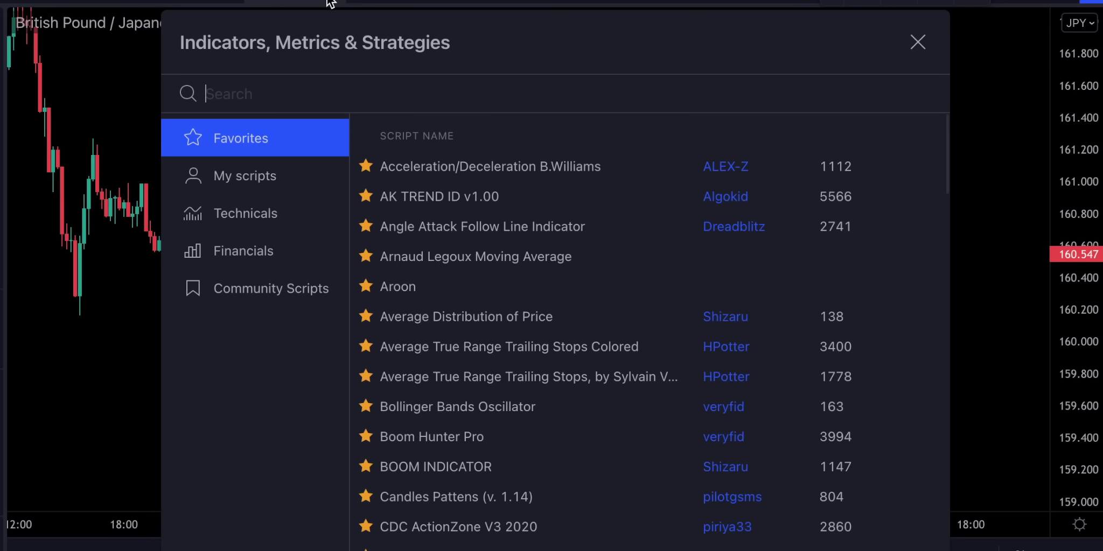
{"action": "type", "text": "atr"}
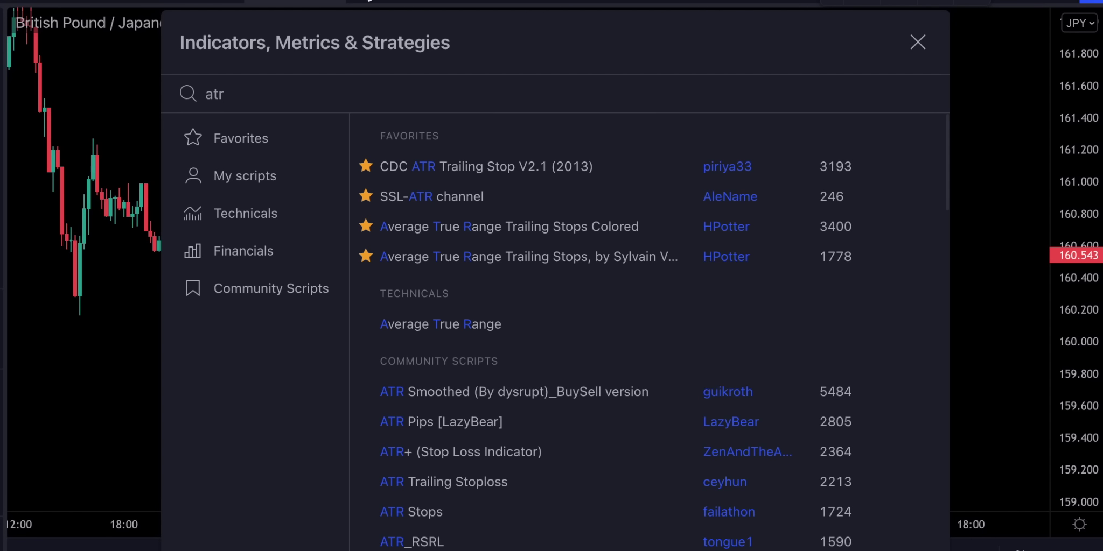
{"action": "left_click", "coordinate": [450, 319]}
{"action": "left_click", "coordinate": [915, 43]}
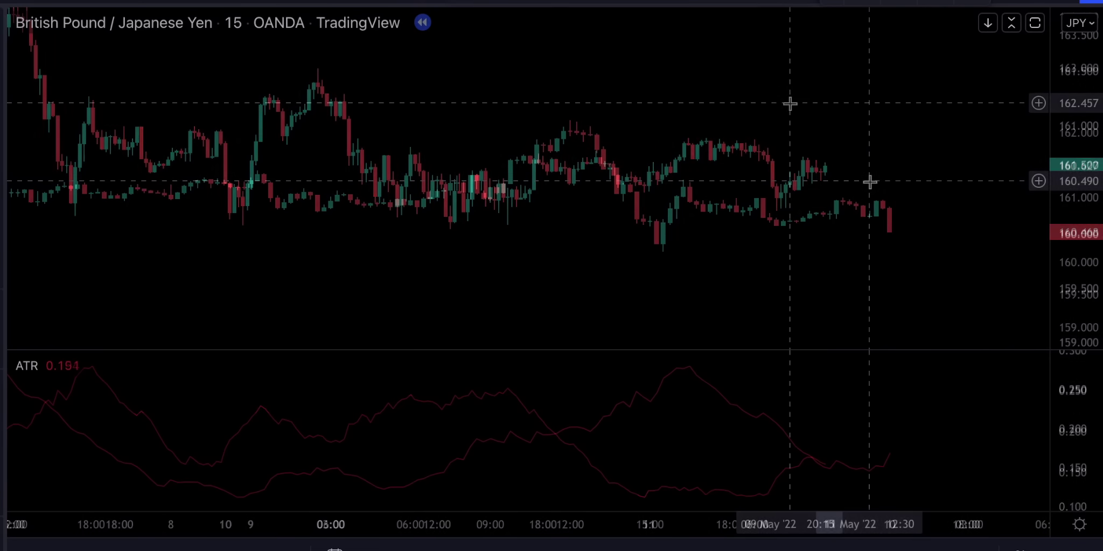
Step: Draw horizontal support and resistance lines on the chart at about 160.256, 161.615 and 161.284
{"action": "scroll", "coordinate": [790, 103], "scroll_direction": "down", "scroll_amount": 5}
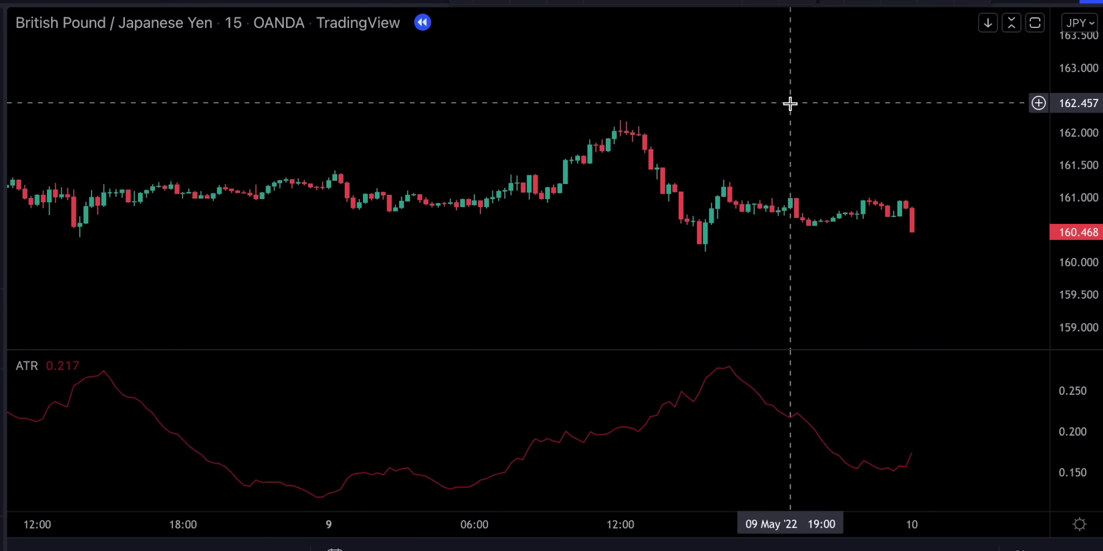
{"action": "scroll", "coordinate": [790, 103], "scroll_direction": "down", "scroll_amount": 5}
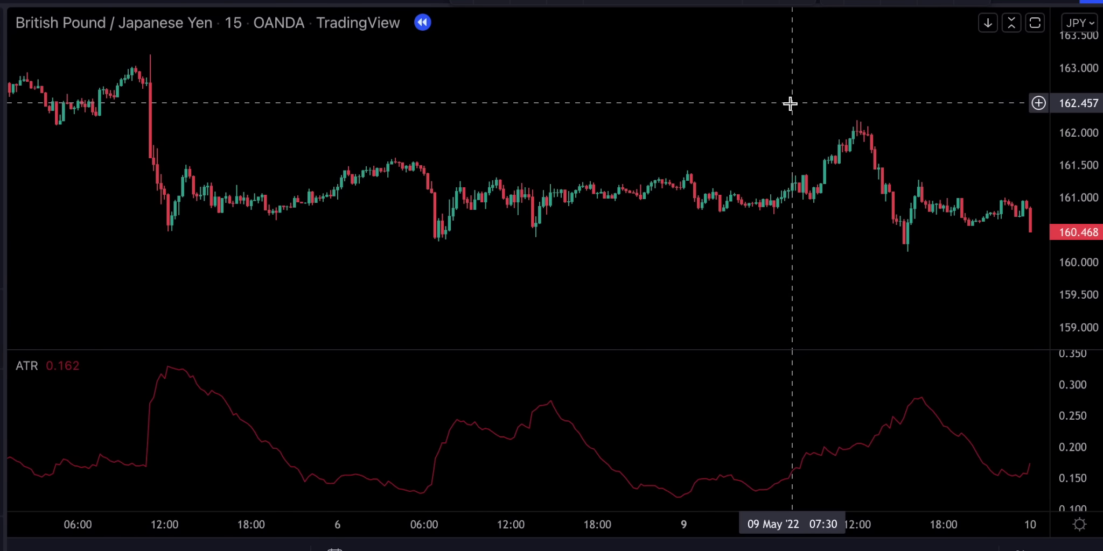
{"action": "left_click_drag", "start_coordinate": [975, 128], "coordinate": [878, 223]}
{"action": "scroll", "coordinate": [878, 223], "scroll_direction": "down", "scroll_amount": 2}
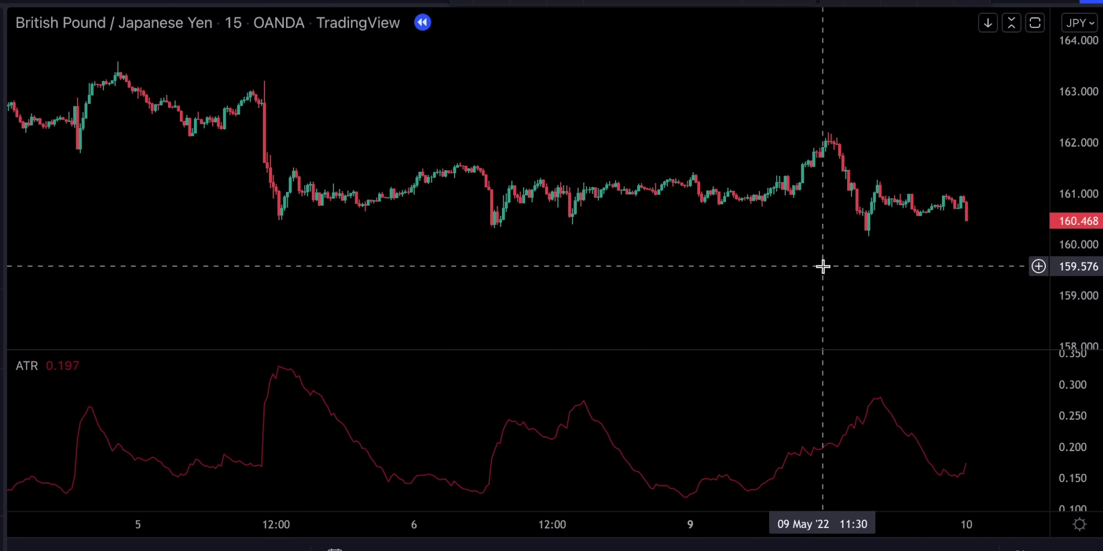
{"action": "key", "text": "alt+h"}
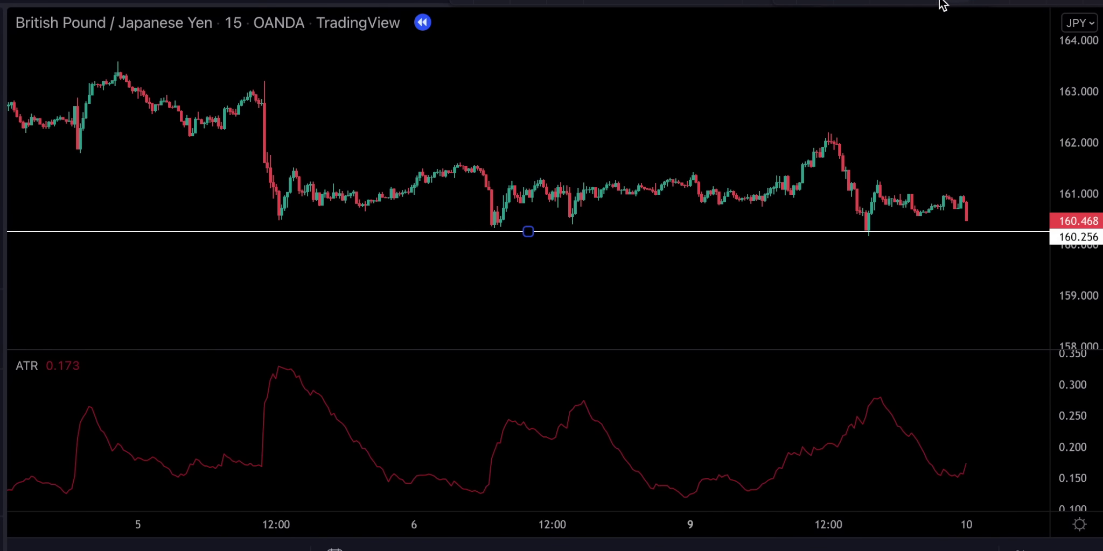
{"action": "left_click", "coordinate": [821, 137]}
{"action": "key", "text": "alt+h"}
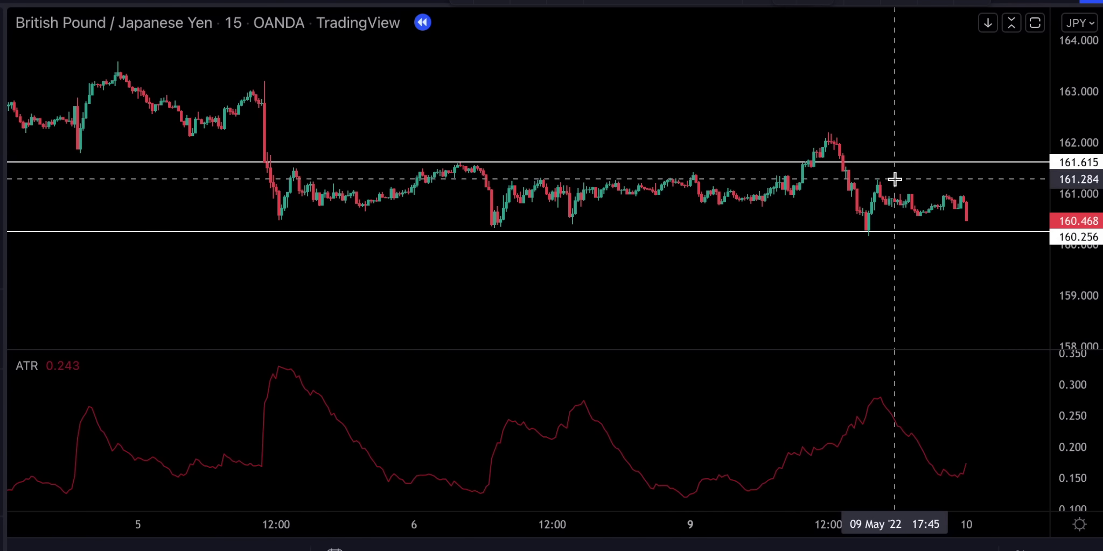
{"action": "key", "text": "alt+h"}
Step: Advance the bar replay candle by candle until a bullish candle closes well above the 160.256 support line
{"action": "scroll", "coordinate": [860, 144], "scroll_direction": "up", "scroll_amount": 1}
{"action": "scroll", "coordinate": [860, 145], "scroll_direction": "up", "scroll_amount": 3}
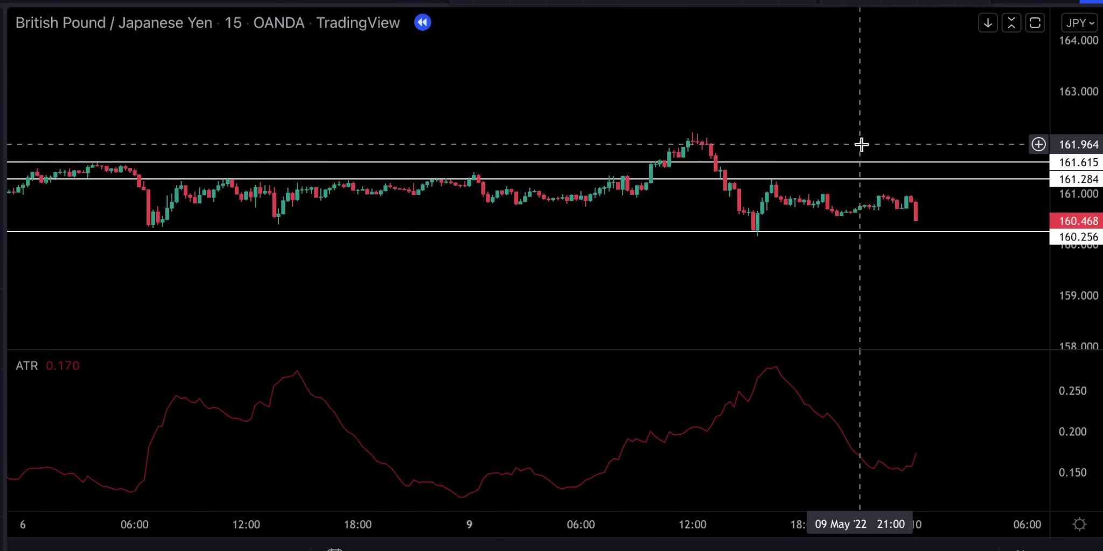
{"action": "left_click_drag", "start_coordinate": [1097, 293], "coordinate": [1097, 218]}
{"action": "scroll", "coordinate": [985, 217], "scroll_direction": "right", "scroll_amount": 5}
{"action": "left_click_drag", "start_coordinate": [985, 218], "coordinate": [989, 190]}
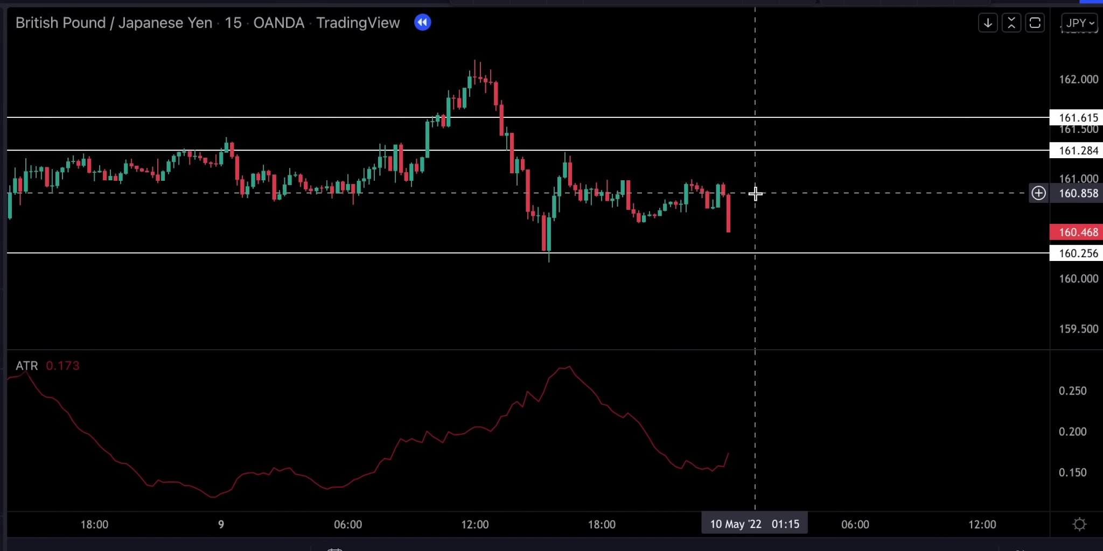
{"action": "left_click", "coordinate": [576, 1]}
{"action": "left_click", "coordinate": [575, 1]}
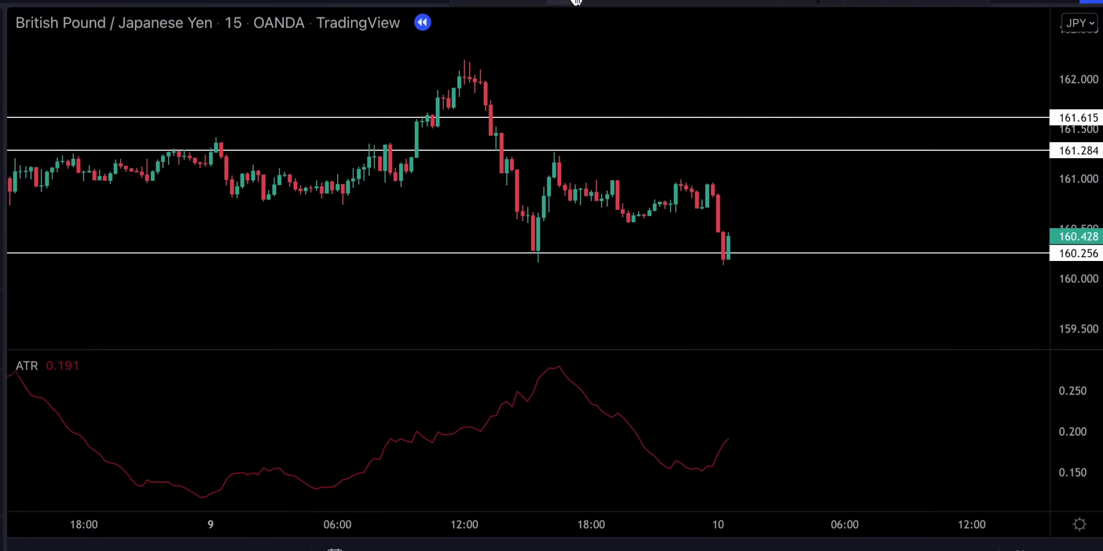
{"action": "left_click", "coordinate": [575, 1]}
{"action": "left_click", "coordinate": [576, 1]}
{"action": "left_click", "coordinate": [575, 1]}
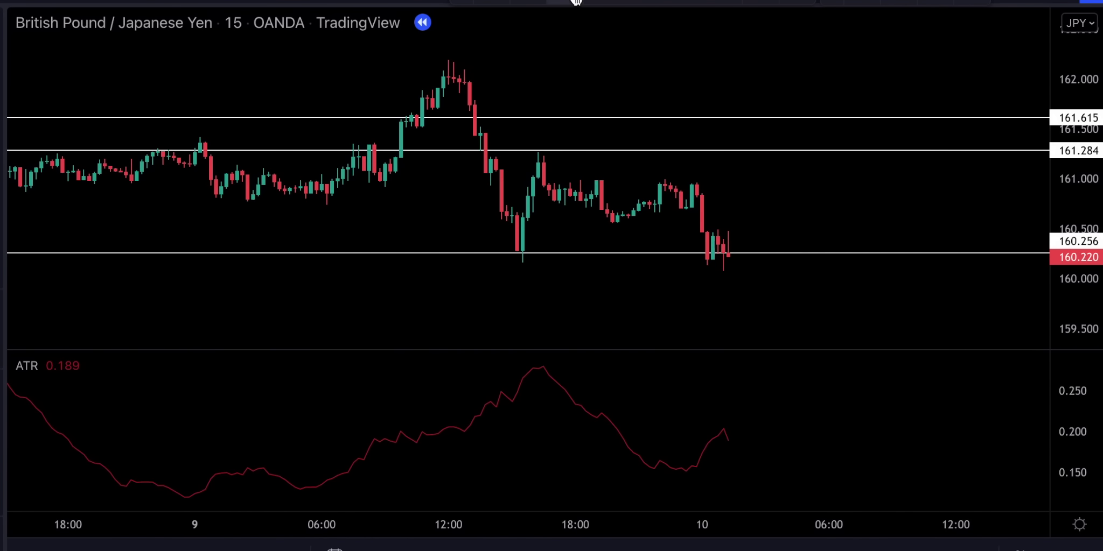
{"action": "left_click", "coordinate": [575, 1]}
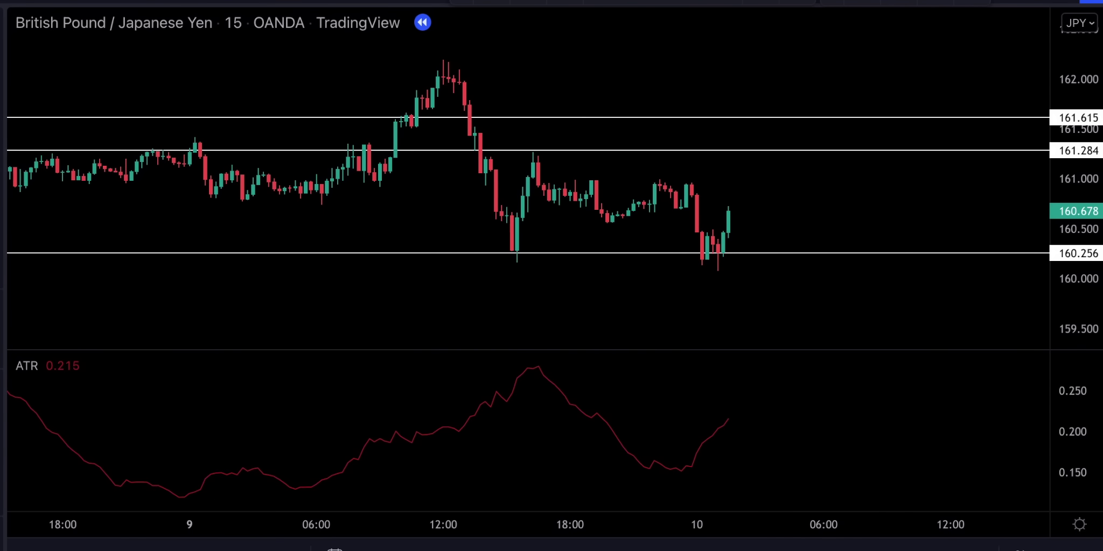
Step: Place a long position with entry at 160.680 on the latest green candle and raise its target to about the 161.284 resistance line
{"action": "left_click", "coordinate": [730, 211]}
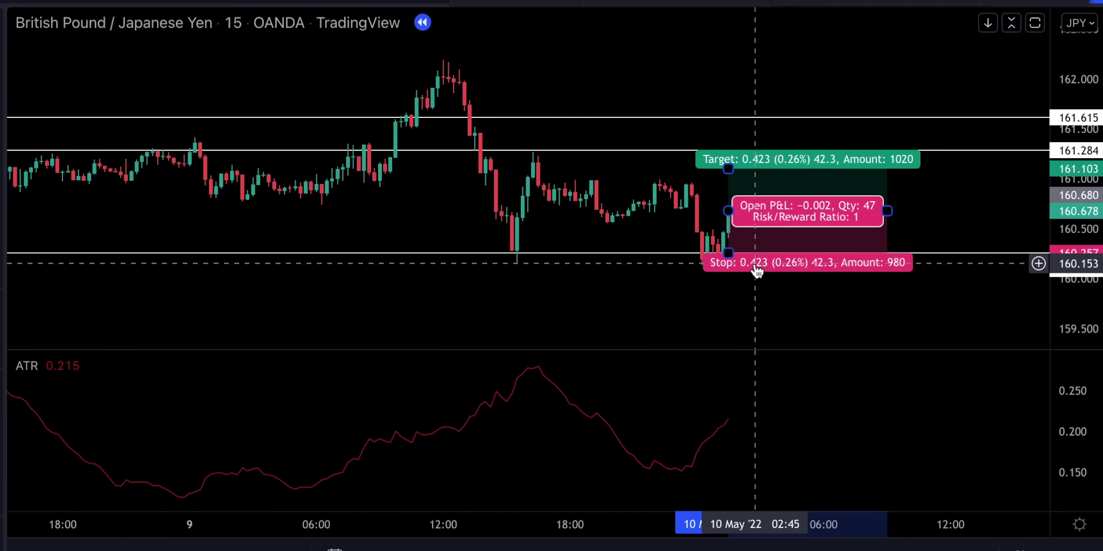
{"action": "left_click_drag", "start_coordinate": [728, 168], "coordinate": [725, 148]}
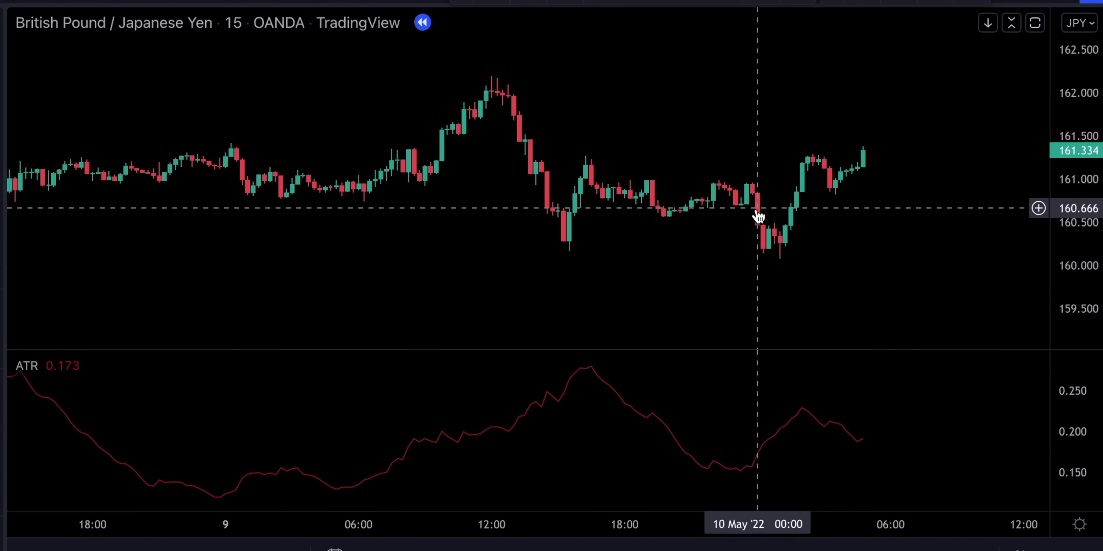
Step: Draw horizontal resistance lines across the replayed chart at about 161.288, 162.173 and 163.104
{"action": "scroll", "coordinate": [758, 215], "scroll_direction": "down", "scroll_amount": 5}
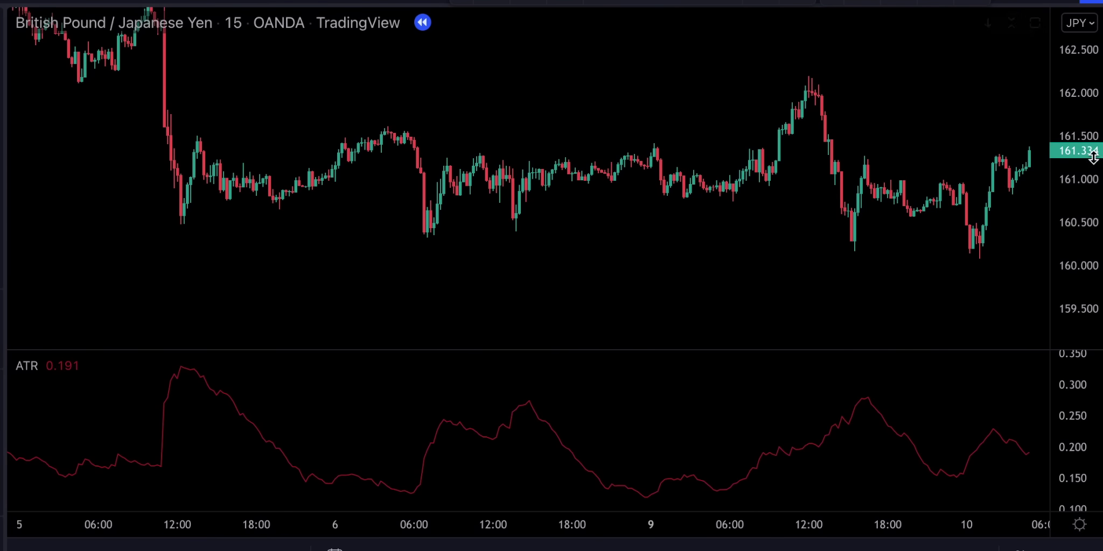
{"action": "left_click_drag", "start_coordinate": [1099, 161], "coordinate": [1090, 215]}
{"action": "scroll", "coordinate": [913, 262], "scroll_direction": "down", "scroll_amount": 4}
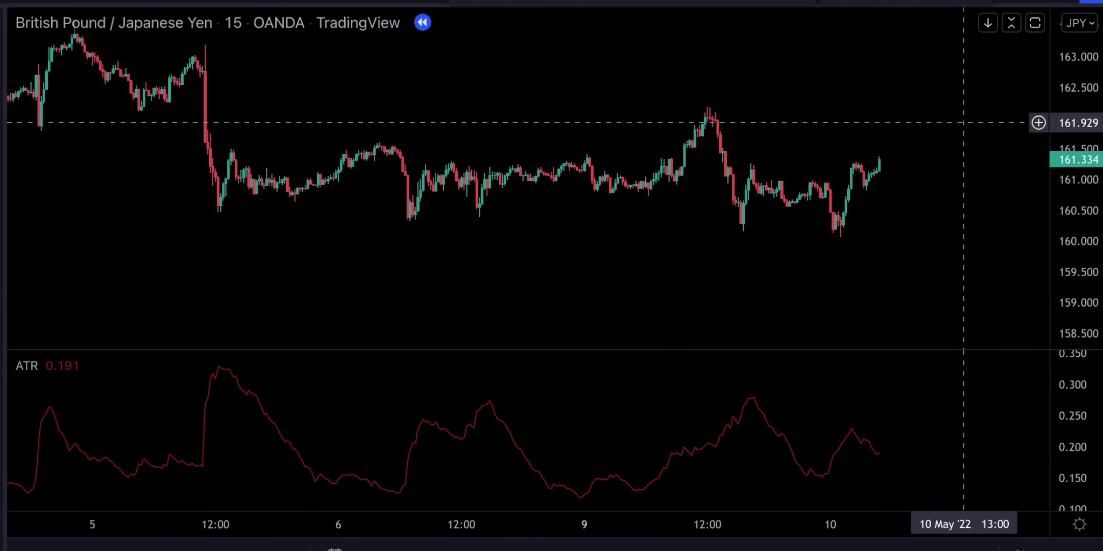
{"action": "left_click", "coordinate": [837, 161]}
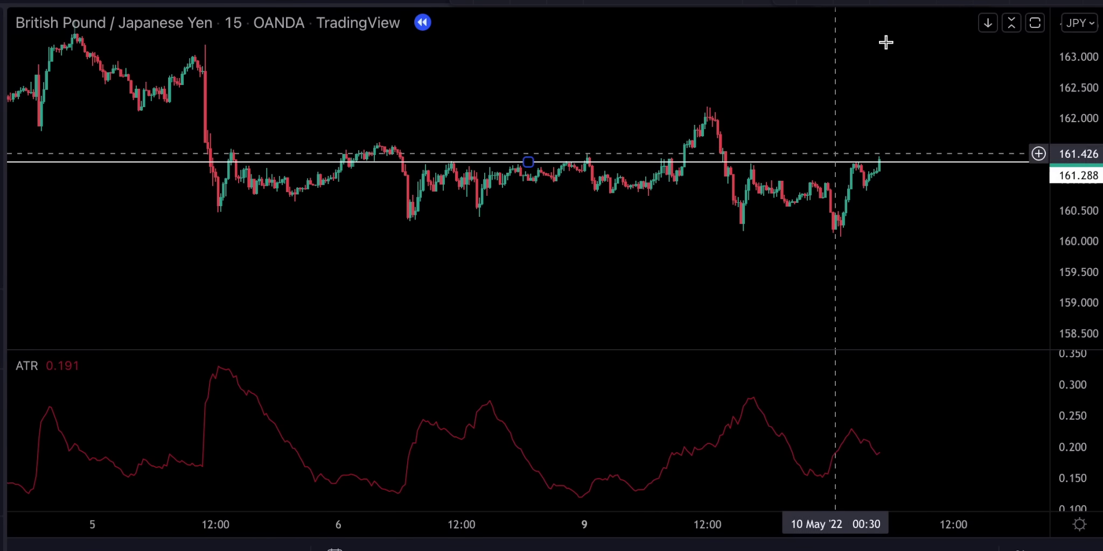
{"action": "left_click", "coordinate": [825, 108]}
{"action": "left_click_drag", "start_coordinate": [859, 71], "coordinate": [924, 112]}
{"action": "left_click", "coordinate": [875, 92]}
{"action": "scroll", "coordinate": [869, 127], "scroll_direction": "right", "scroll_amount": 10}
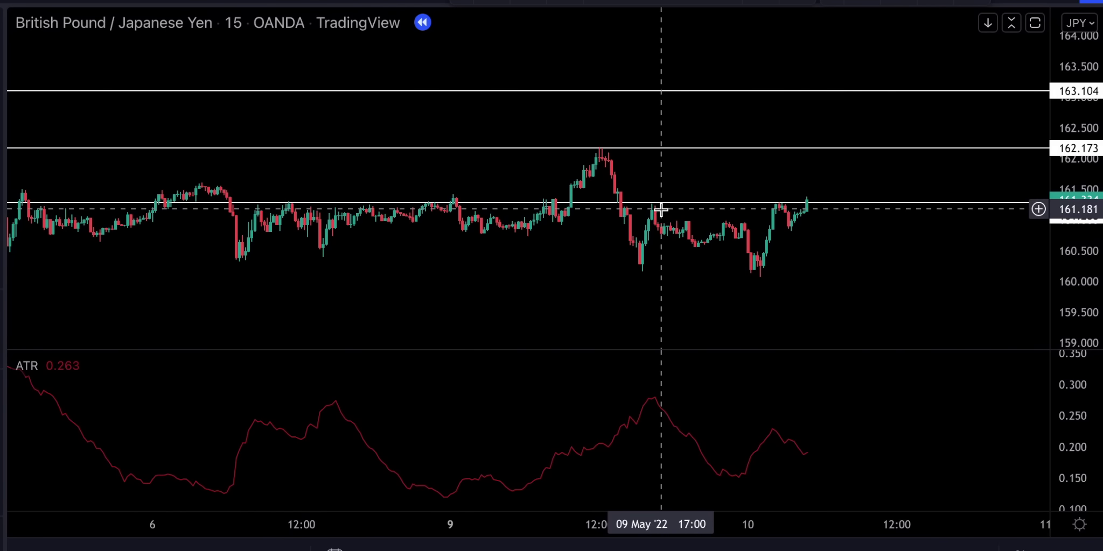
Step: Place a short position at 161.212 on the latest red candle, raise its stop to about 161.578 and lower its target
{"action": "scroll", "coordinate": [259, 215], "scroll_direction": "up", "scroll_amount": 5}
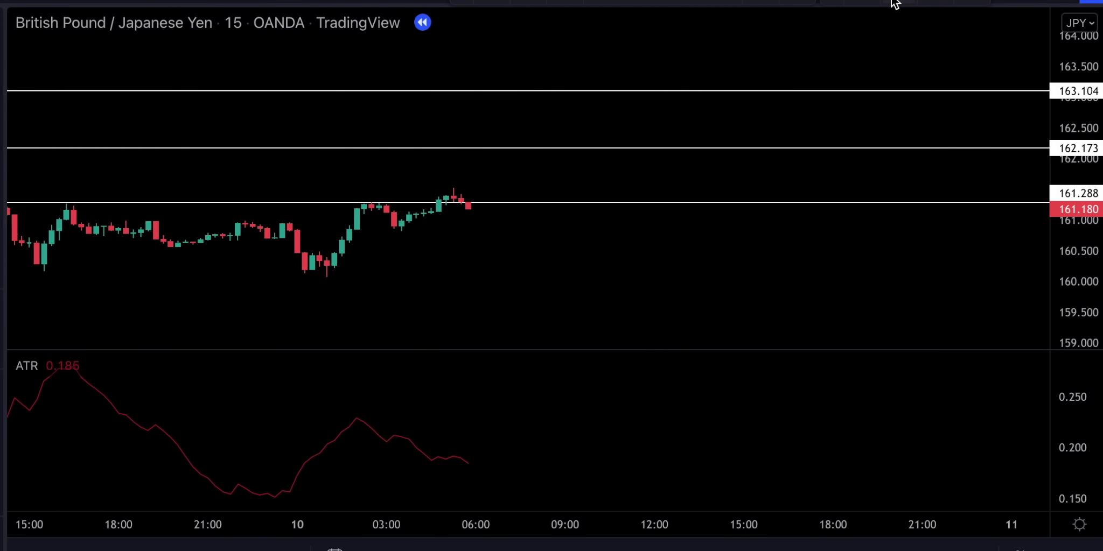
{"action": "left_click", "coordinate": [469, 207]}
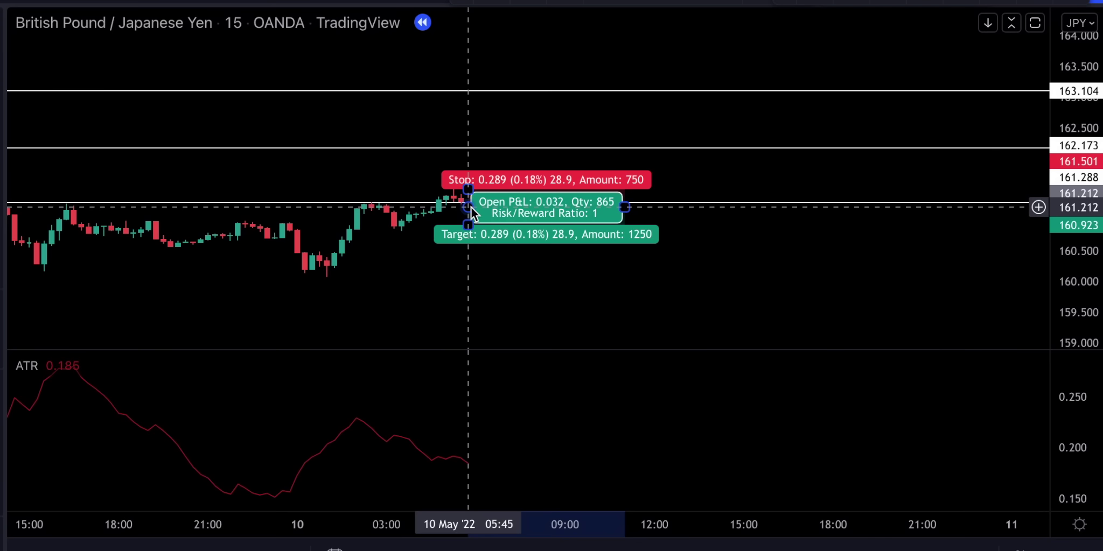
{"action": "mouse_move", "coordinate": [468, 190]}
{"action": "left_mouse_down"}
{"action": "mouse_move", "coordinate": [475, 157]}
{"action": "mouse_move", "coordinate": [473, 178]}
{"action": "left_mouse_up"}
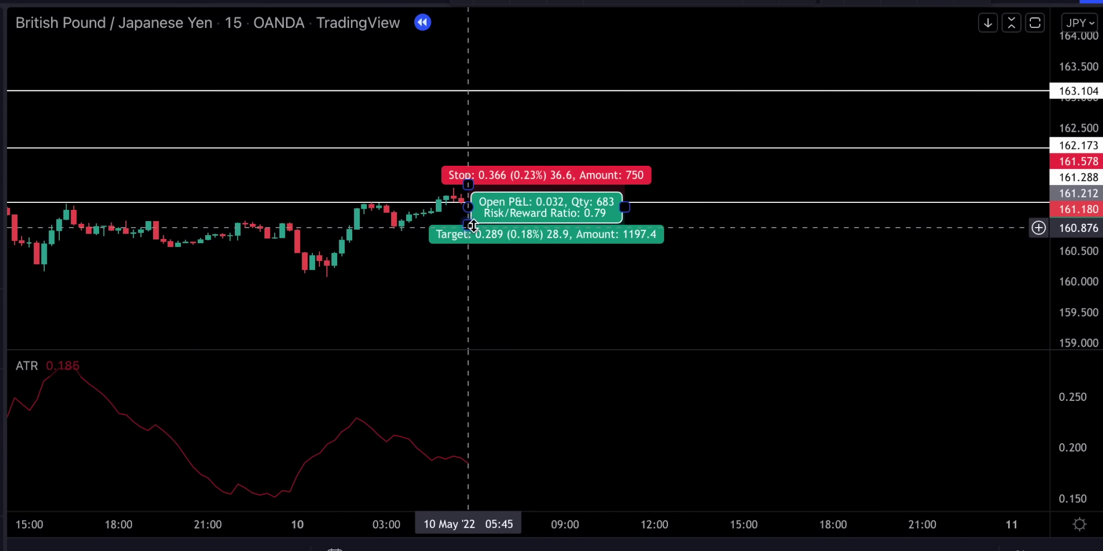
{"action": "left_click_drag", "start_coordinate": [473, 226], "coordinate": [476, 242]}
{"action": "key", "text": "shift+Down"}
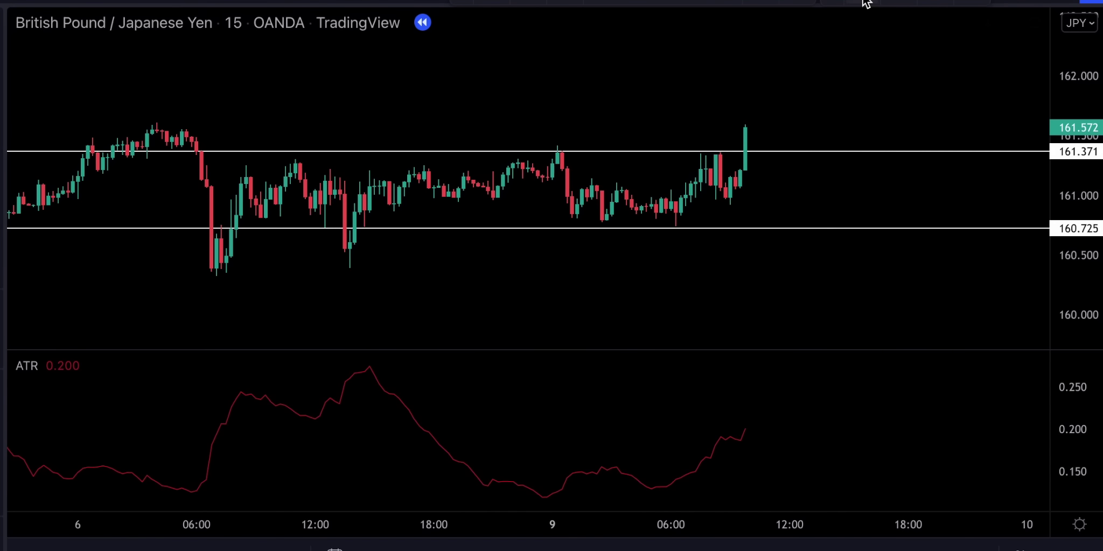
Step: Place a long position at 161.554 on the breakout candle, lower its stop to about 161.161 and raise its target
{"action": "left_click", "coordinate": [745, 130]}
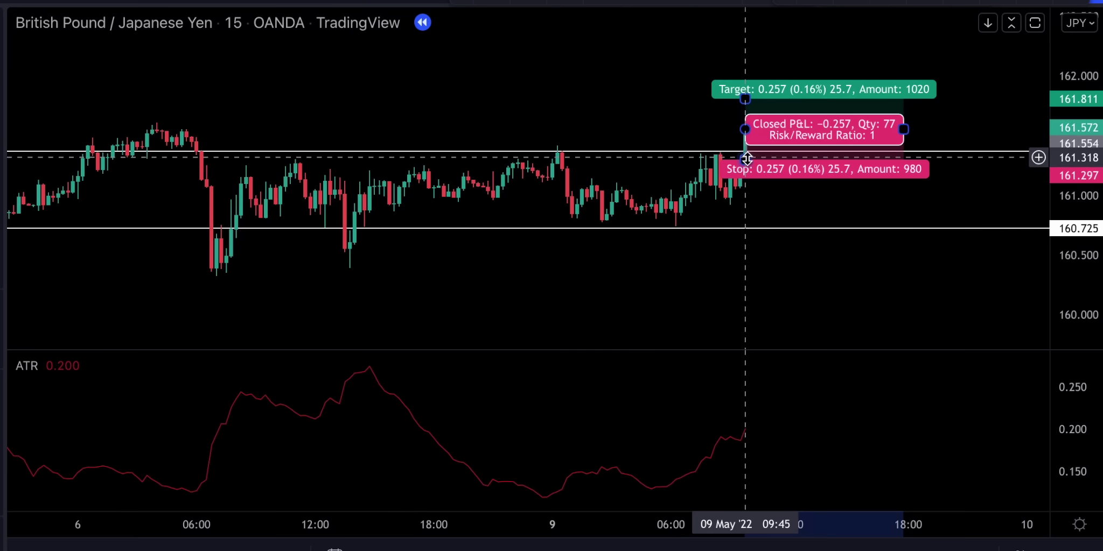
{"action": "left_click_drag", "start_coordinate": [746, 158], "coordinate": [747, 176]}
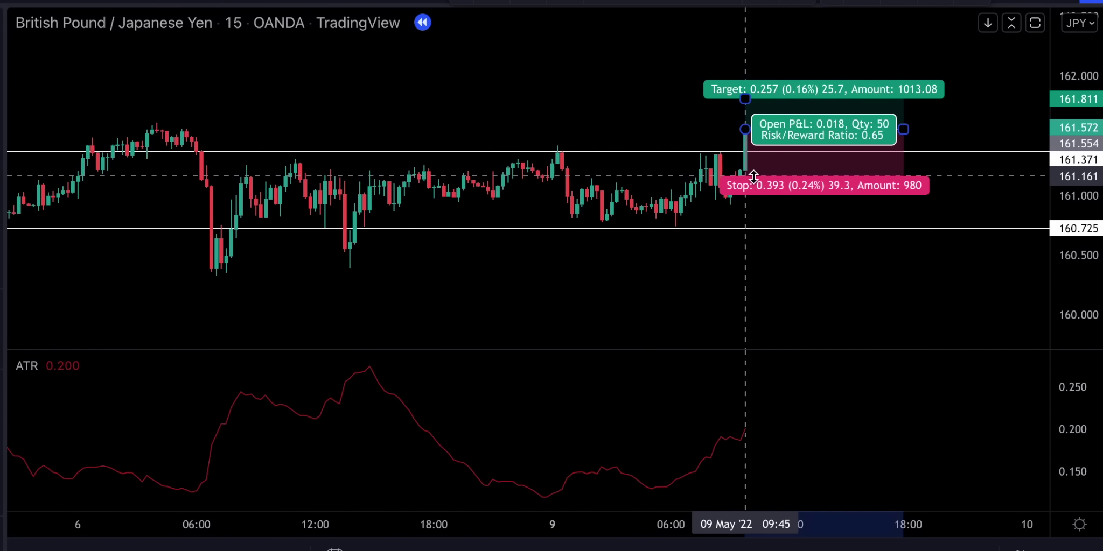
{"action": "left_click_drag", "start_coordinate": [746, 99], "coordinate": [747, 63]}
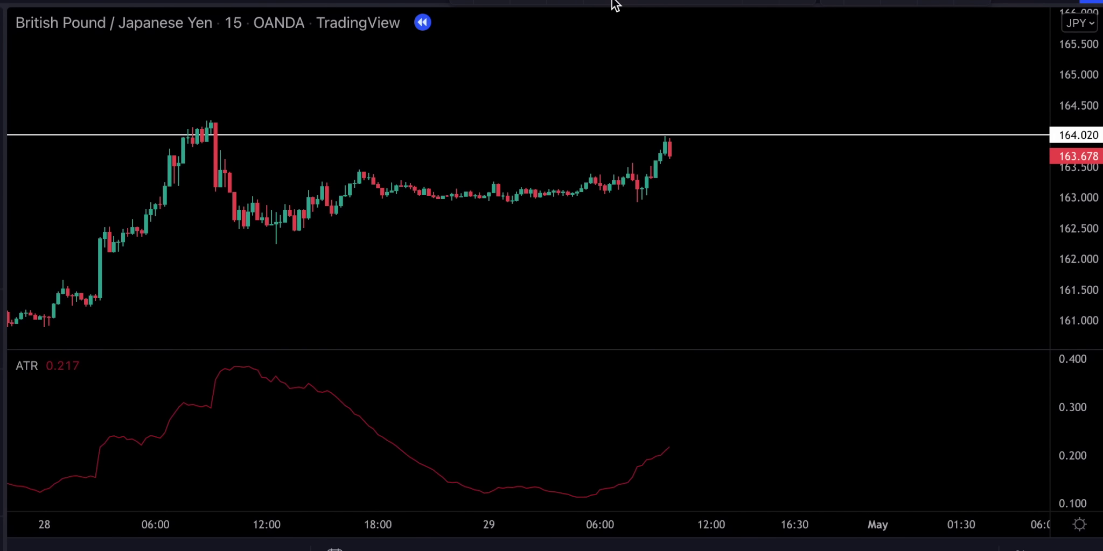
Step: Place a short position at 163.700 below the upper resistance line with stop 164.127 and target 163.059, and shorten its box to about 12:15
{"action": "left_click", "coordinate": [670, 154]}
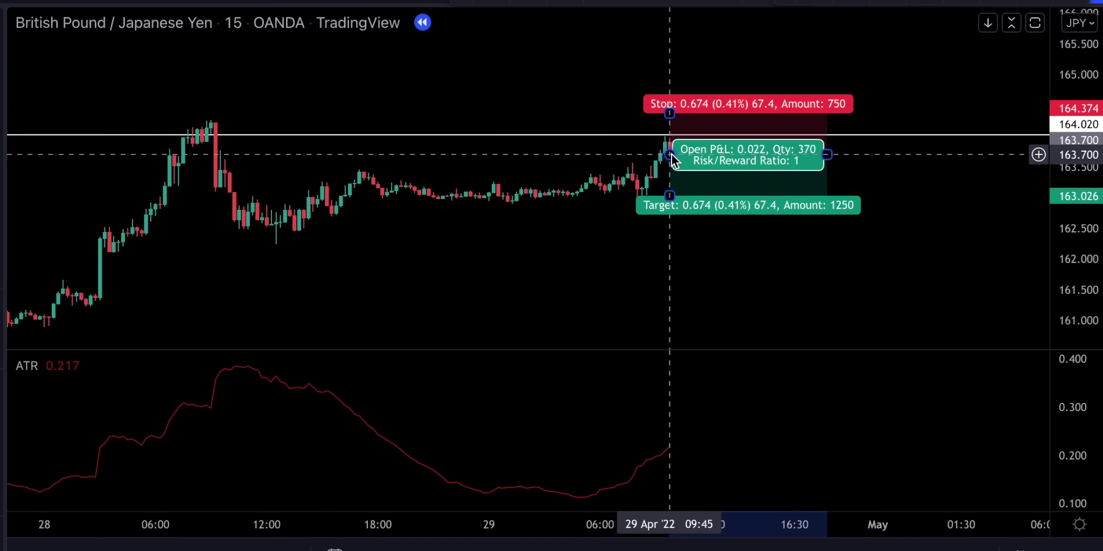
{"action": "left_click_drag", "start_coordinate": [670, 115], "coordinate": [673, 130]}
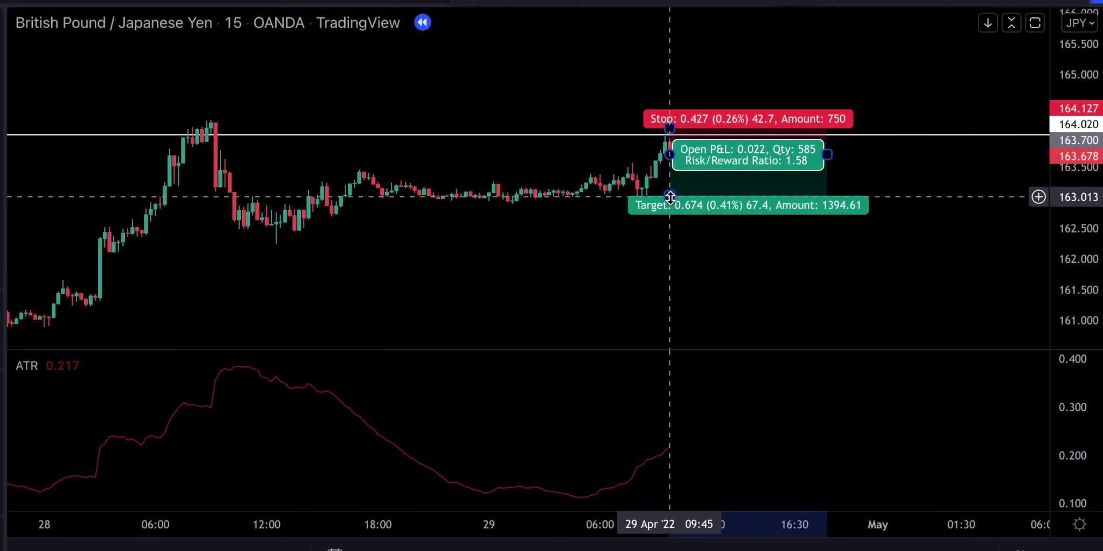
{"action": "left_click_drag", "start_coordinate": [670, 196], "coordinate": [667, 195]}
{"action": "left_click_drag", "start_coordinate": [748, 241], "coordinate": [613, 37]}
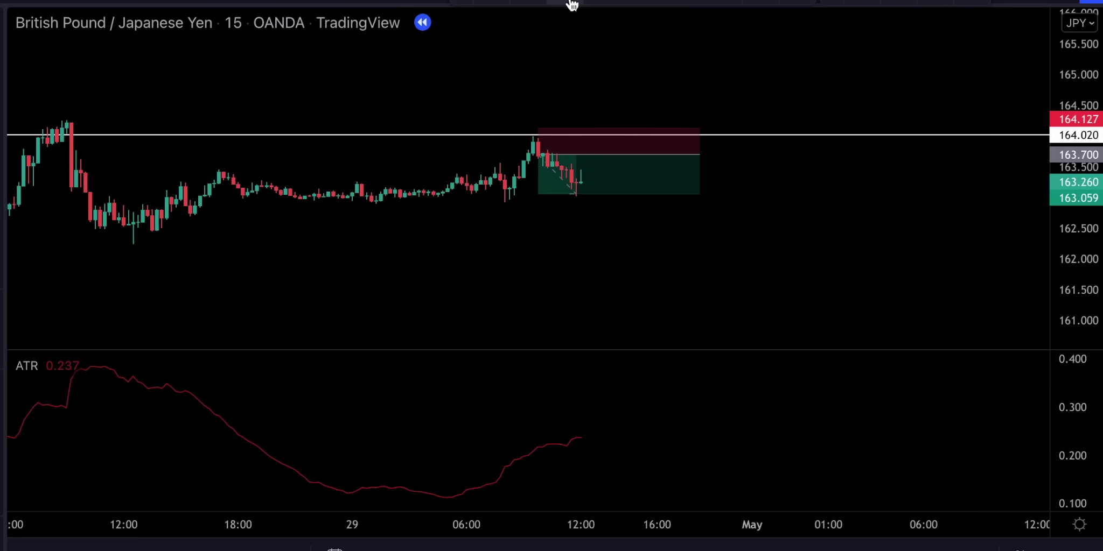
{"action": "left_click_drag", "start_coordinate": [685, 155], "coordinate": [571, 155]}
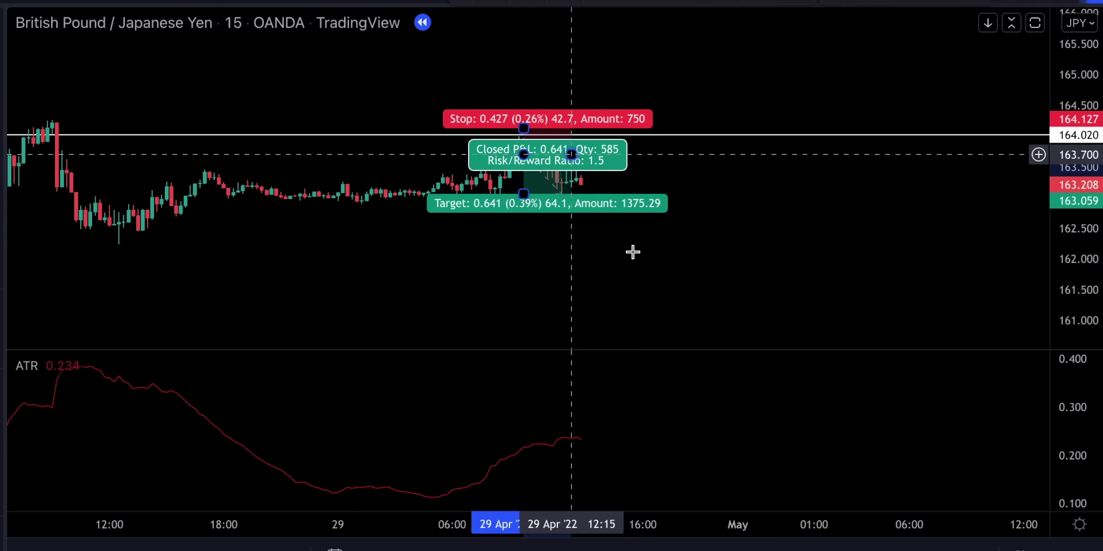
{"action": "left_click", "coordinate": [632, 252]}
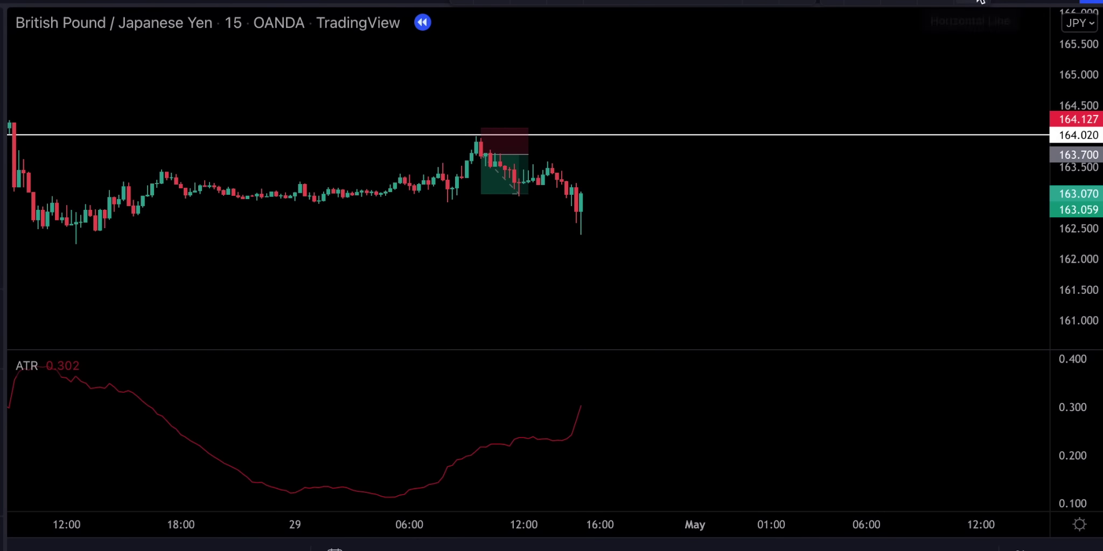
Step: Draw a horizontal support line at about 162.326, just below the latest candle's low wick
{"action": "left_click", "coordinate": [582, 241]}
{"action": "scroll", "coordinate": [563, 259], "scroll_direction": "down", "scroll_amount": 2}
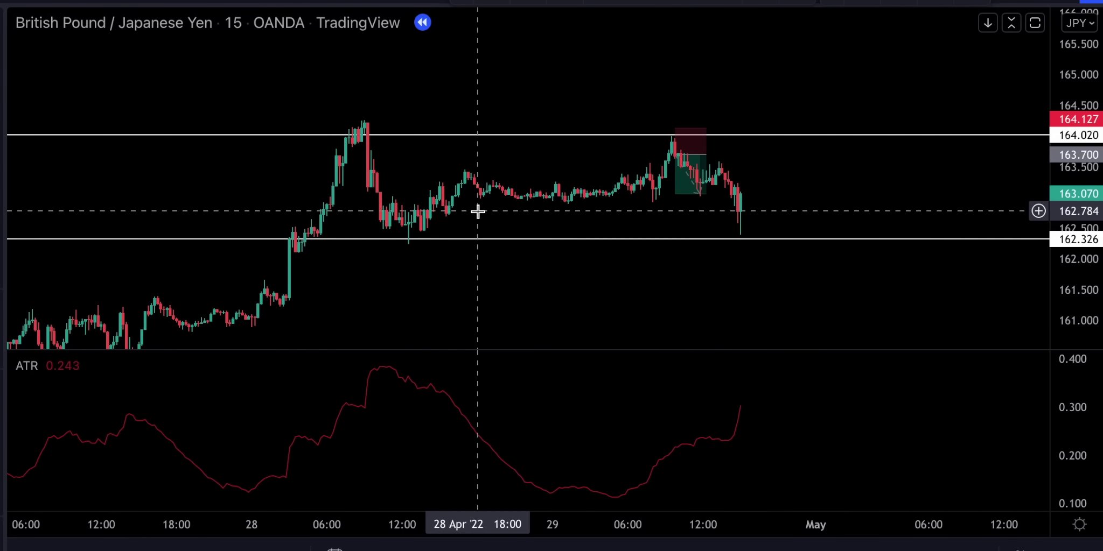
{"action": "scroll", "coordinate": [475, 212], "scroll_direction": "up", "scroll_amount": 1}
{"action": "scroll", "coordinate": [477, 211], "scroll_direction": "up", "scroll_amount": 2}
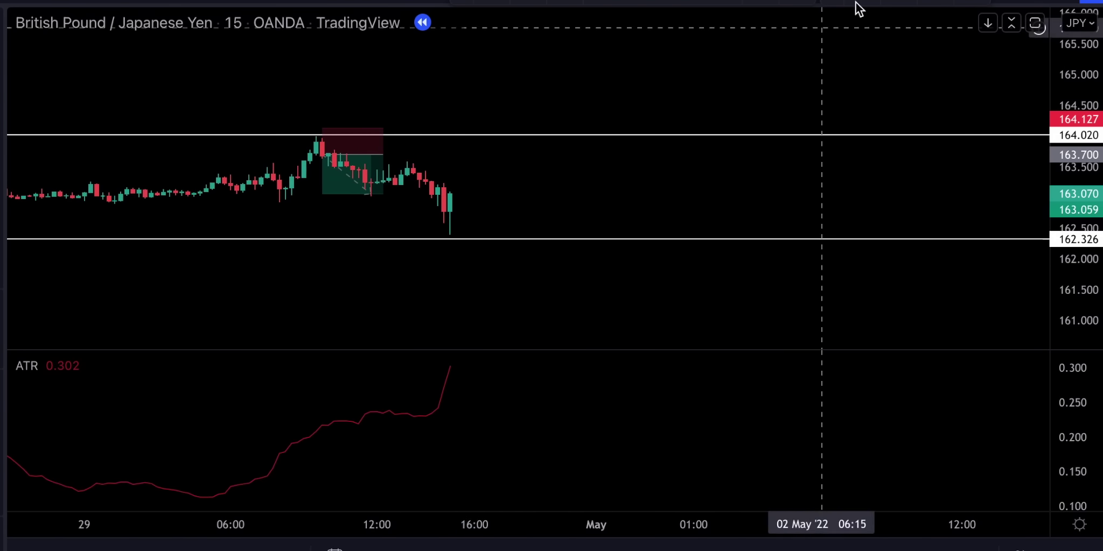
Step: Place a long position at 163.043 on the latest green candle with stop 162.448 and target 163.929, and extend its box along the replayed candles
{"action": "left_click", "coordinate": [453, 194]}
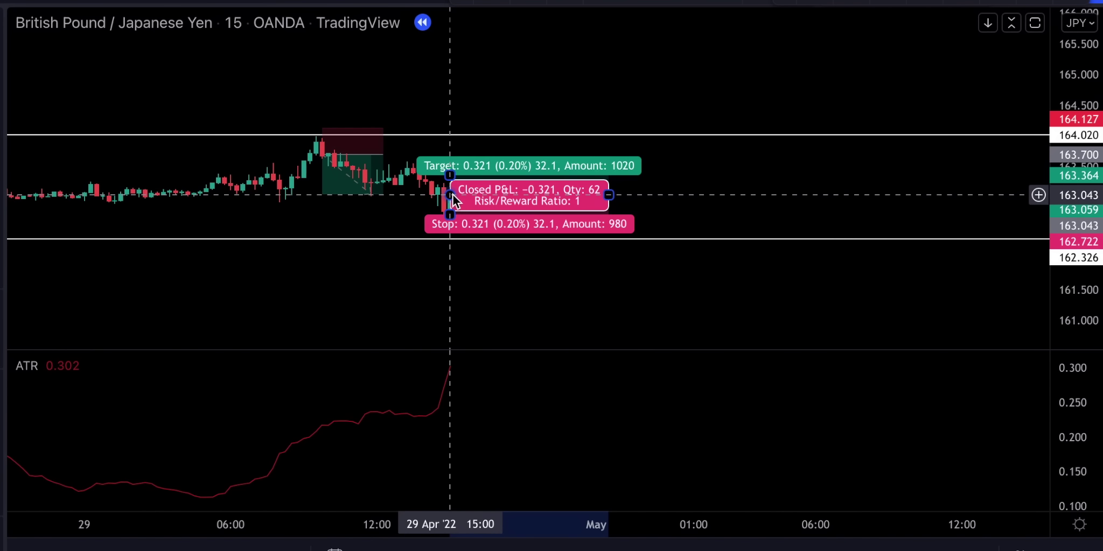
{"action": "left_click_drag", "start_coordinate": [453, 215], "coordinate": [457, 232]}
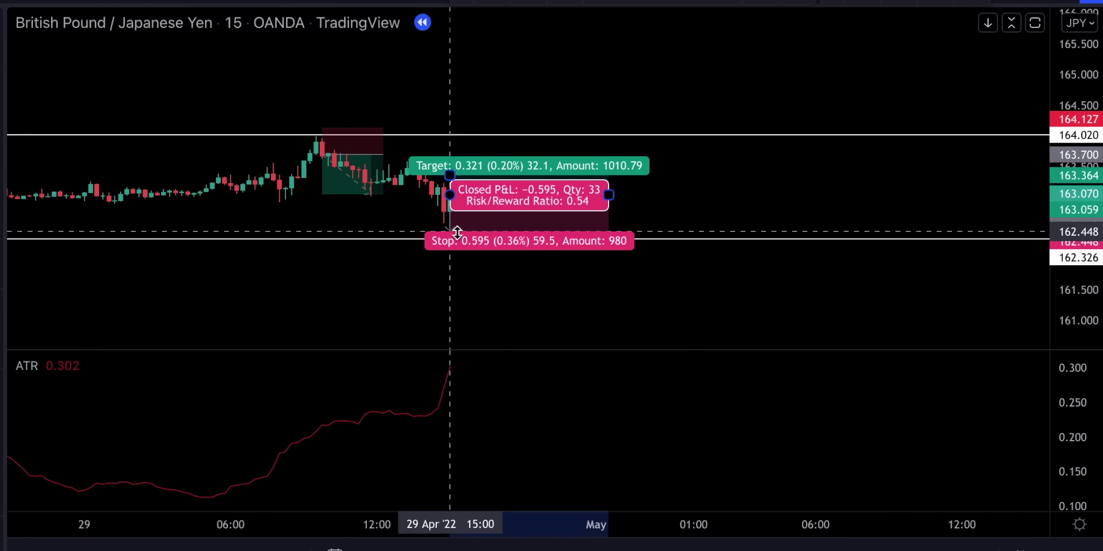
{"action": "left_click_drag", "start_coordinate": [449, 175], "coordinate": [492, 151]}
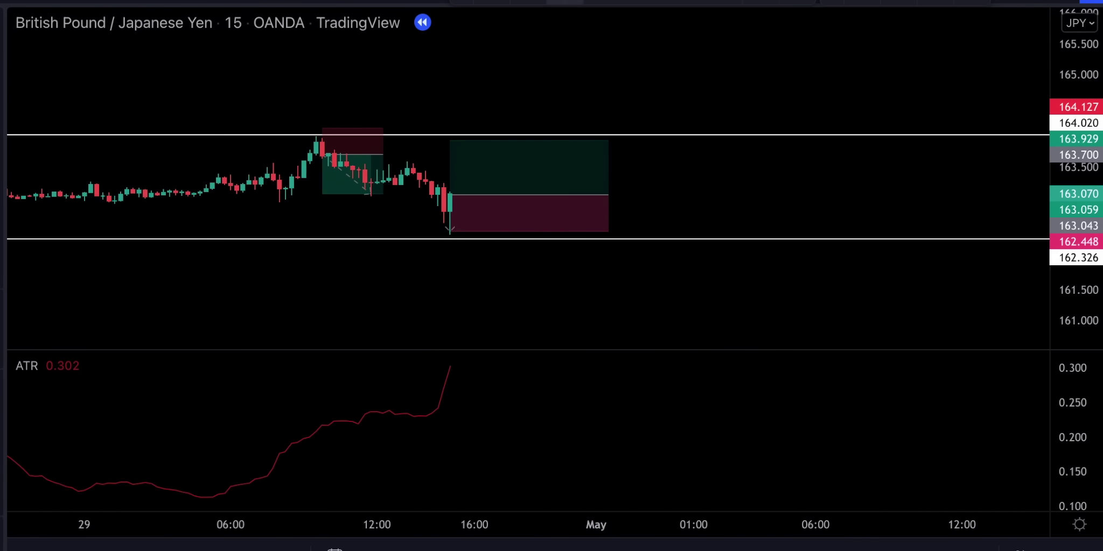
{"action": "left_click_drag", "start_coordinate": [407, 192], "coordinate": [425, 192]}
{"action": "left_click", "coordinate": [456, 197]}
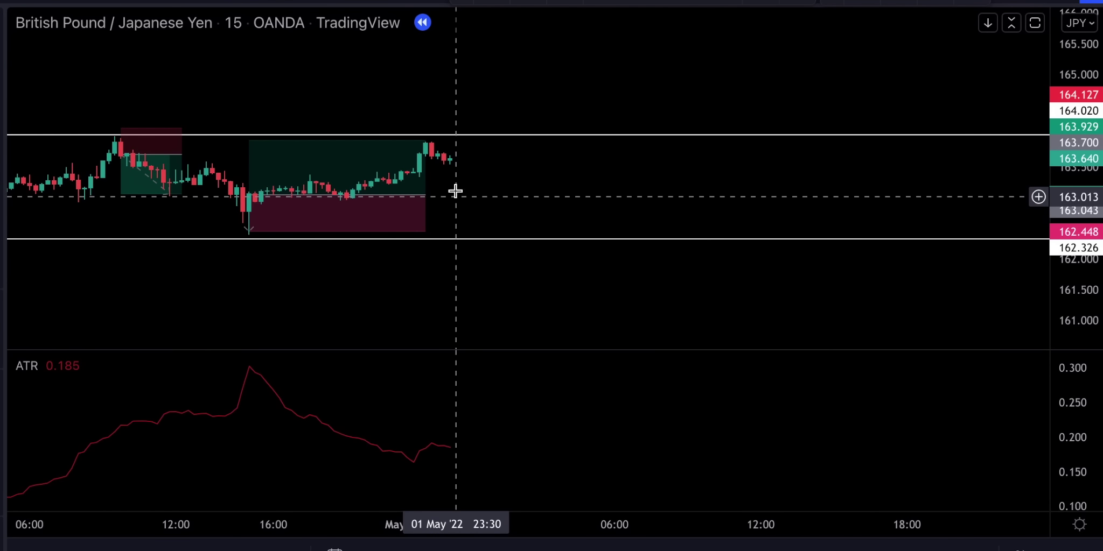
Step: Place a short position at 163.654 with its stop on the 164.020 resistance line and target 163.089, and extend its box along the replayed candles
{"action": "scroll", "coordinate": [456, 197], "scroll_direction": "down", "scroll_amount": 2}
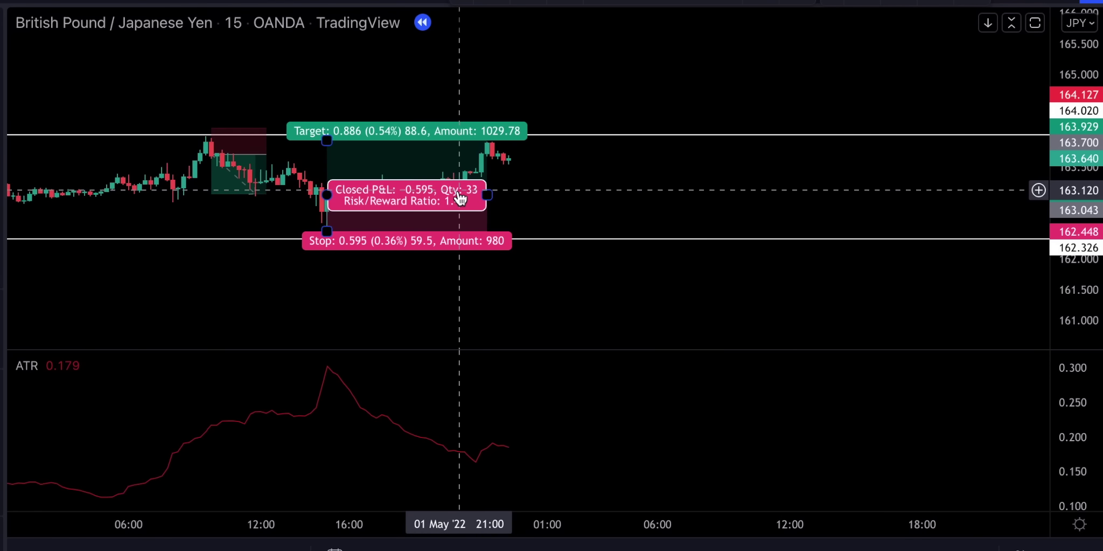
{"action": "scroll", "coordinate": [459, 198], "scroll_direction": "down", "scroll_amount": 2}
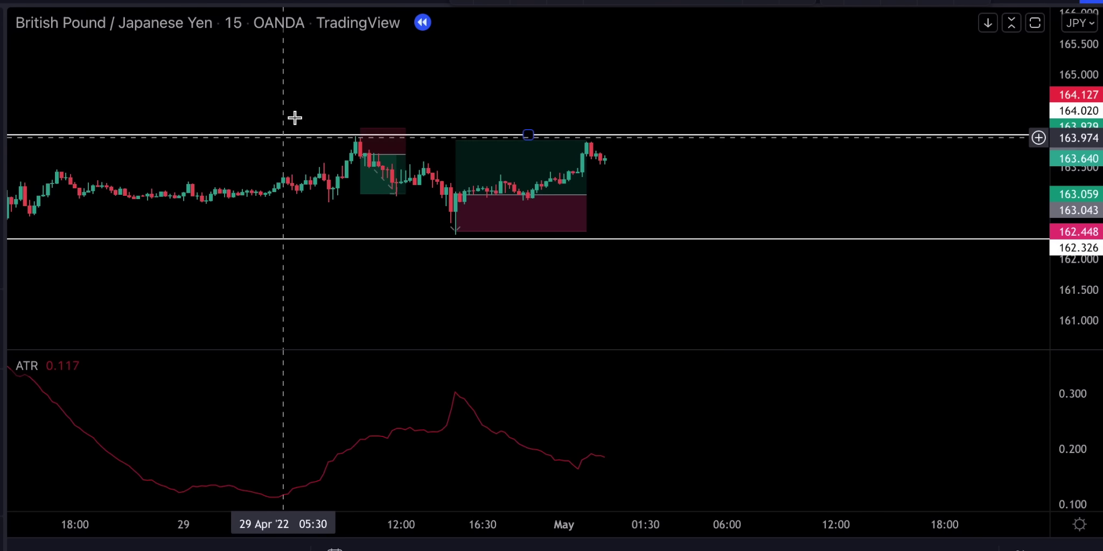
{"action": "scroll", "coordinate": [423, 143], "scroll_direction": "up", "scroll_amount": 2}
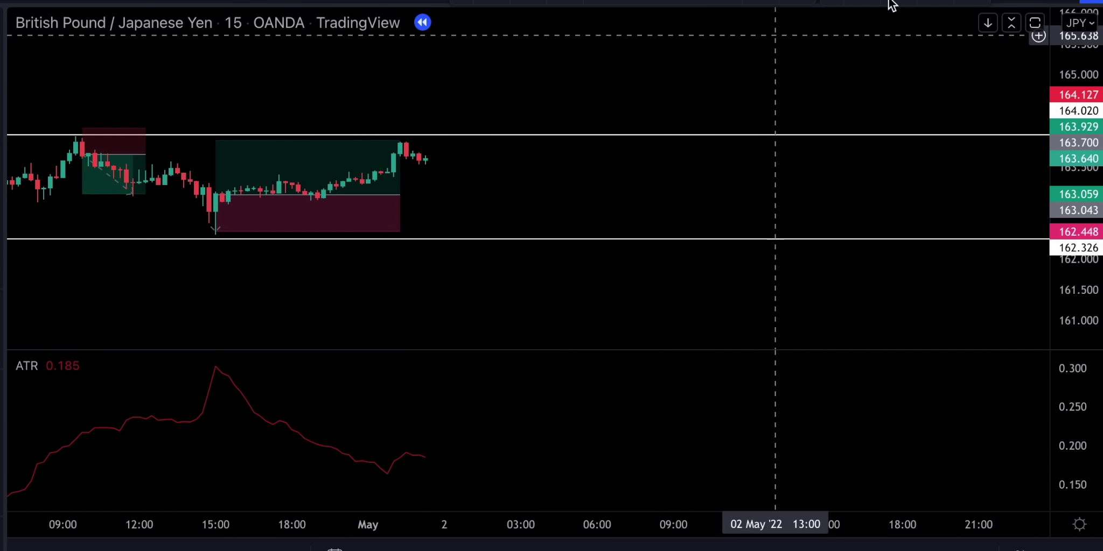
{"action": "left_click", "coordinate": [431, 157]}
{"action": "left_click_drag", "start_coordinate": [431, 137], "coordinate": [432, 135]}
{"action": "left_click_drag", "start_coordinate": [432, 176], "coordinate": [432, 193]}
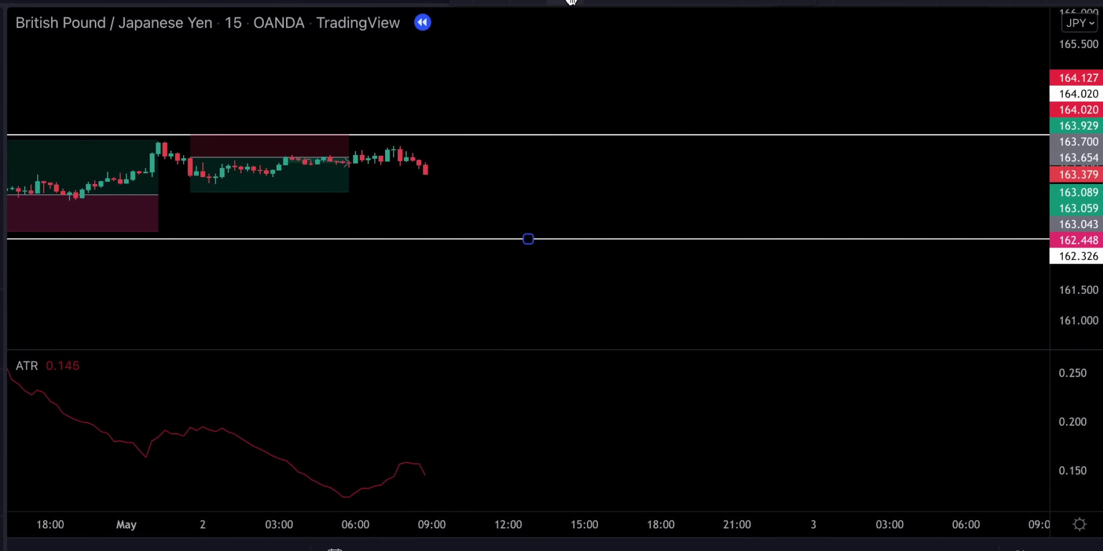
{"action": "left_click_drag", "start_coordinate": [315, 158], "coordinate": [497, 160]}
{"action": "left_click_drag", "start_coordinate": [403, 157], "coordinate": [443, 182]}
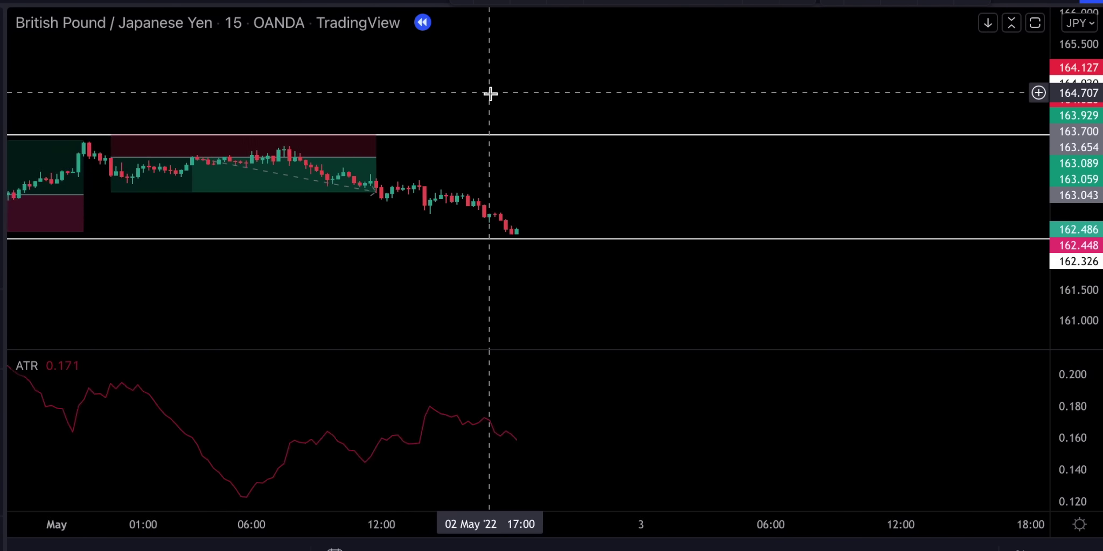
Step: Place a long position at 162.479 just above the support line, raise its target to 162.921, and extend its box along the replayed candles
{"action": "left_click_drag", "start_coordinate": [467, 246], "coordinate": [520, 237]}
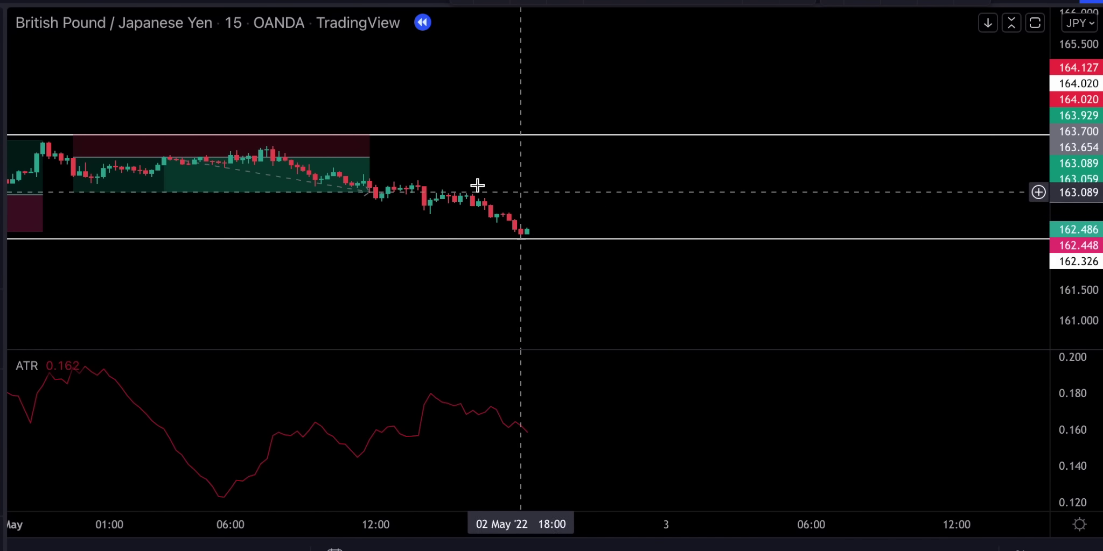
{"action": "left_click", "coordinate": [533, 230]}
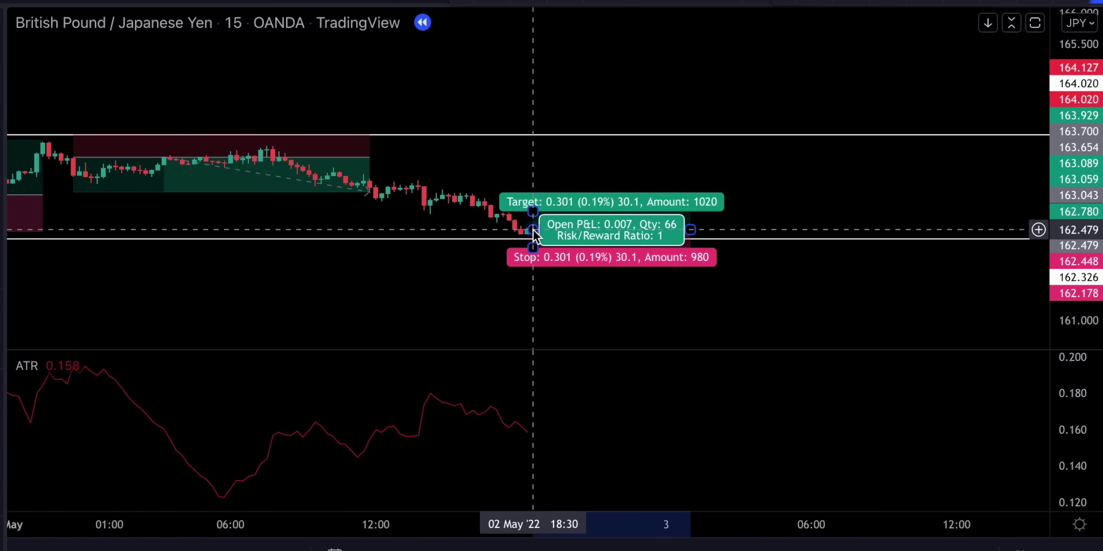
{"action": "left_click_drag", "start_coordinate": [536, 214], "coordinate": [532, 198]}
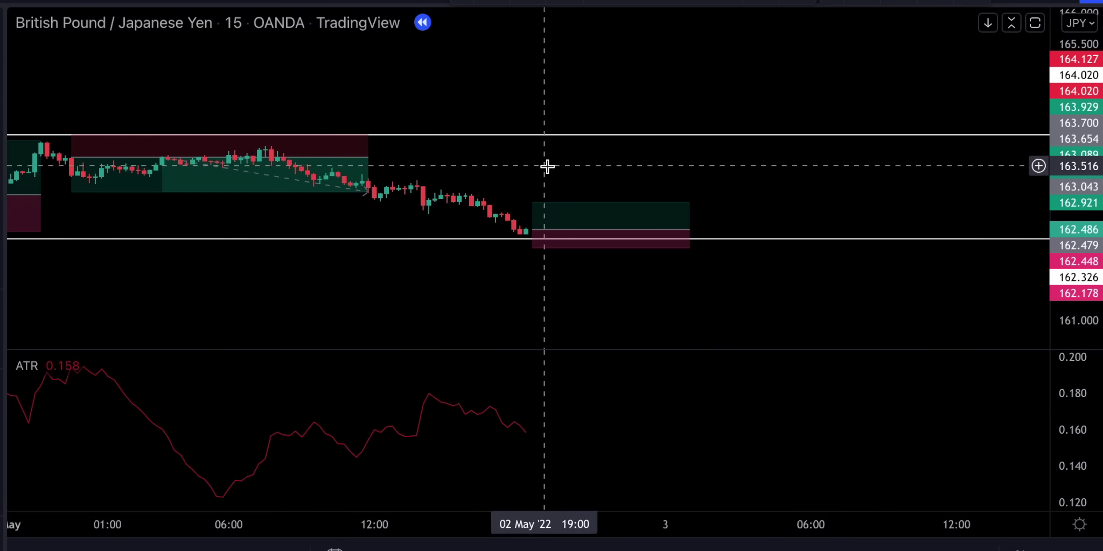
{"action": "scroll", "coordinate": [615, 165], "scroll_direction": "down", "scroll_amount": 3}
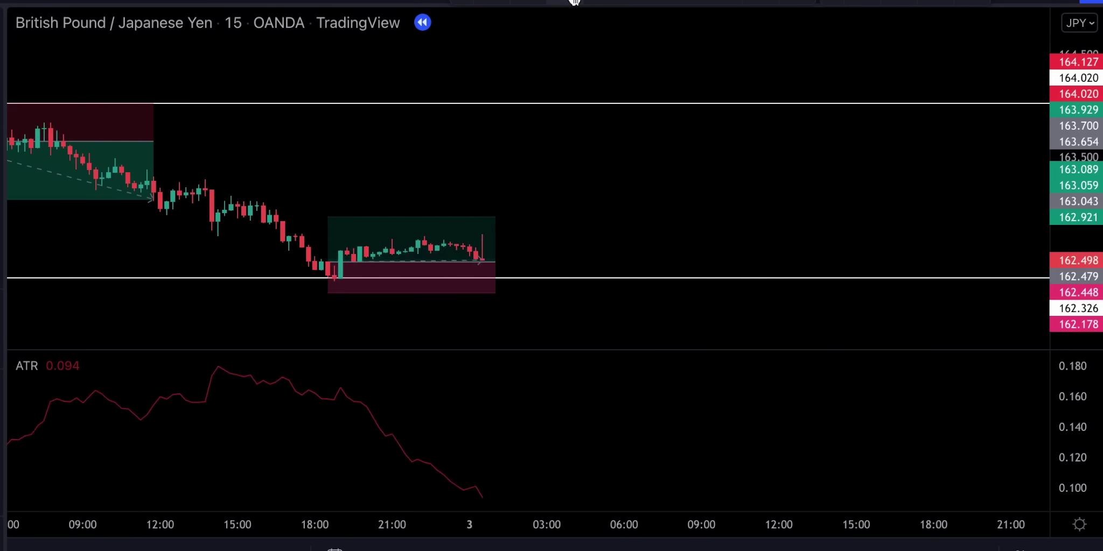
{"action": "left_click_drag", "start_coordinate": [418, 264], "coordinate": [470, 269]}
{"action": "left_click", "coordinate": [524, 268]}
{"action": "scroll", "coordinate": [523, 310], "scroll_direction": "down", "scroll_amount": 5}
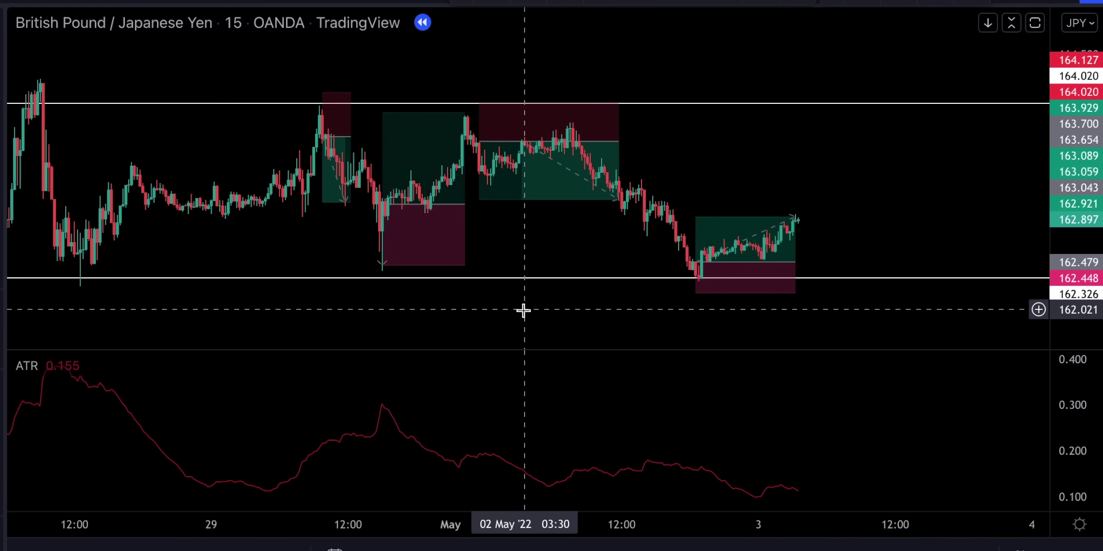